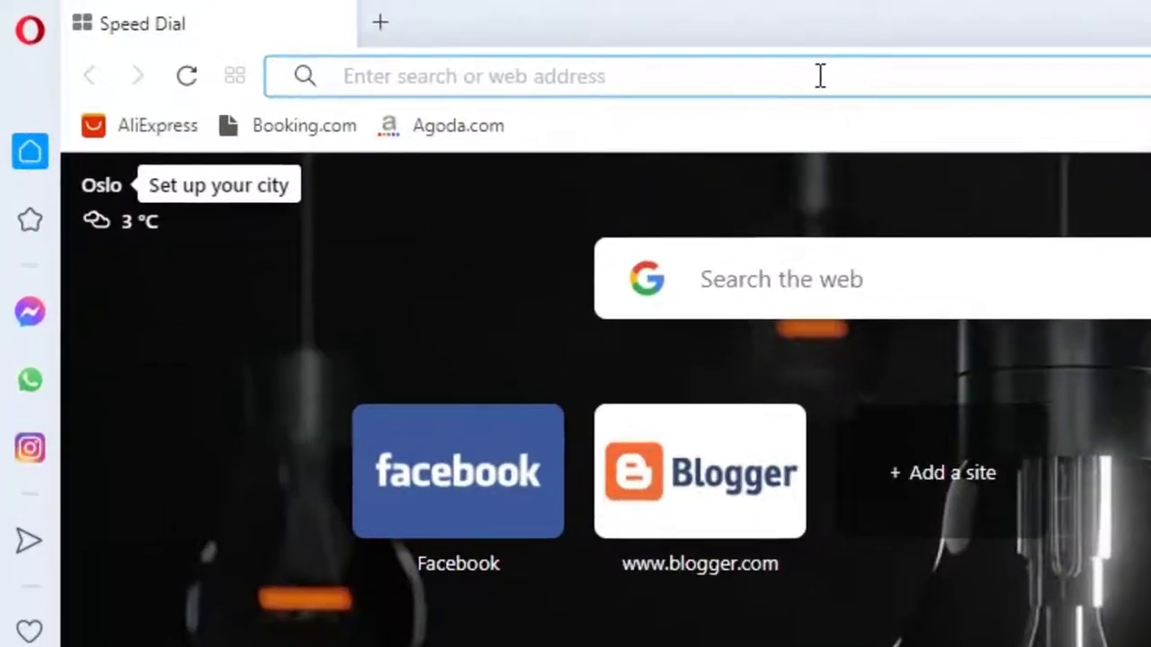
- Search the web for "google analytics" and open the Google Analytics site from the results
{"action": "type", "text": "g"}
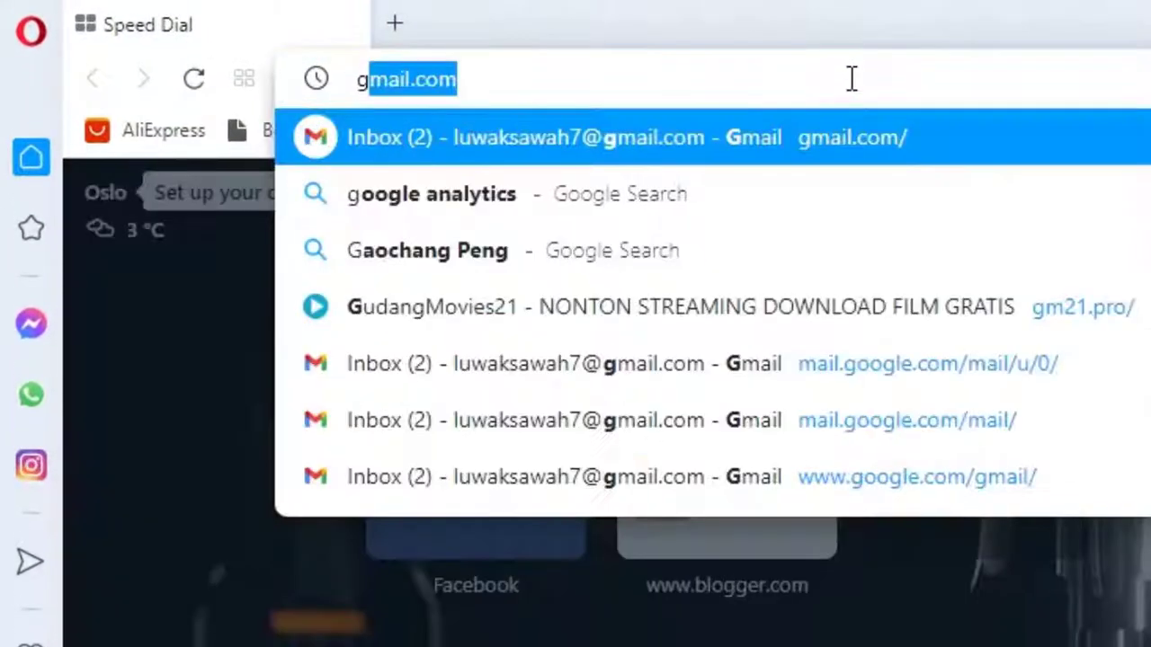
{"action": "type", "text": "oogle analytics"}
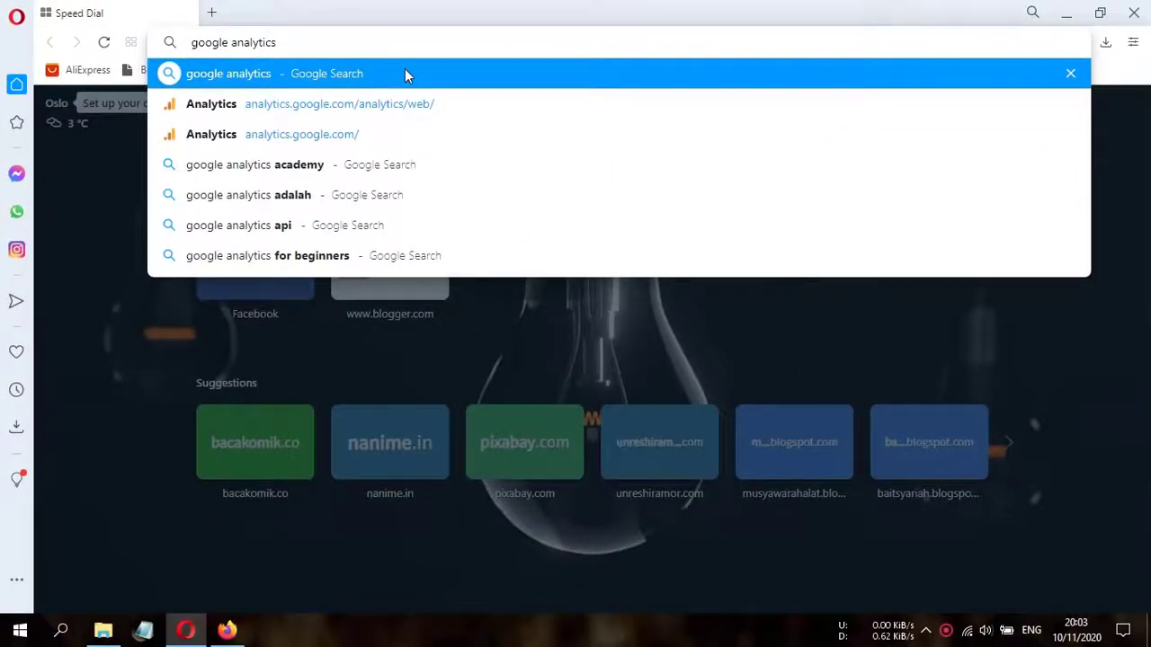
{"action": "left_click", "coordinate": [708, 126]}
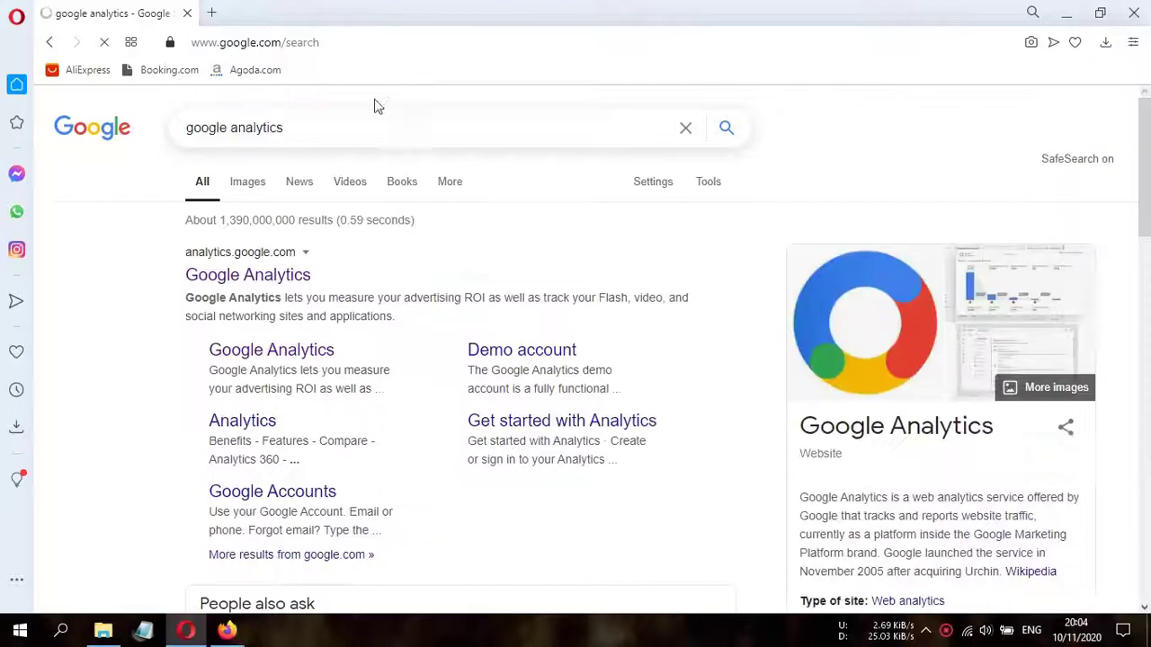
{"action": "left_click", "coordinate": [279, 284]}
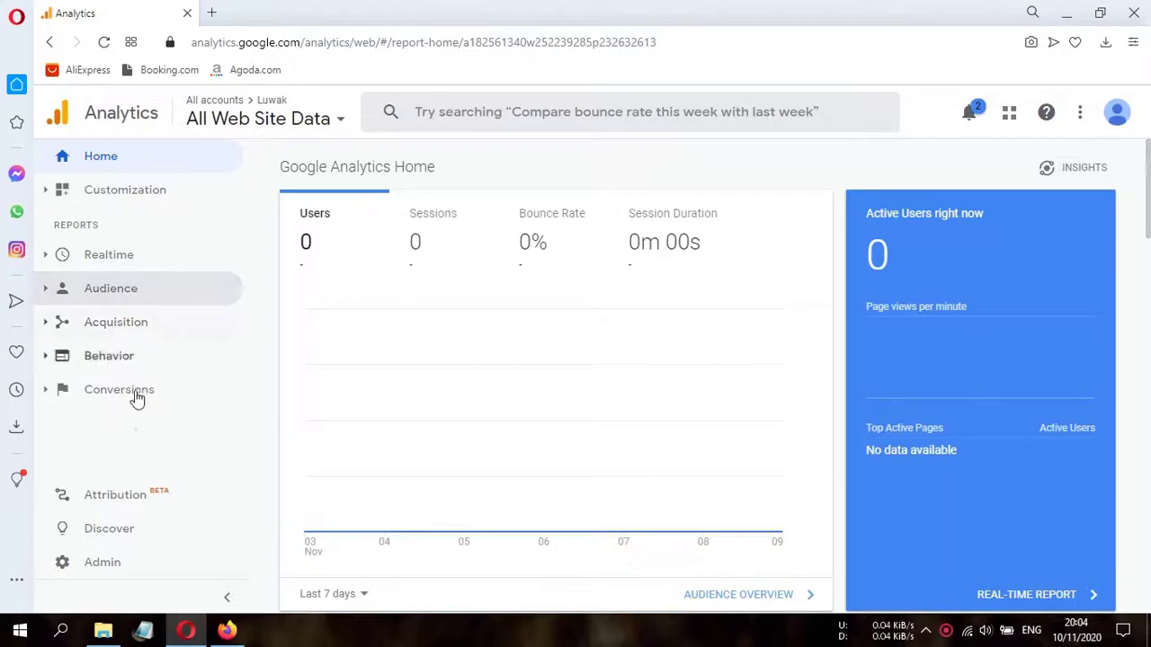
- Start a new Analytics account named "Gedang Goreng", keep the default data sharing settings and continue to property setup
{"action": "left_click", "coordinate": [97, 564]}
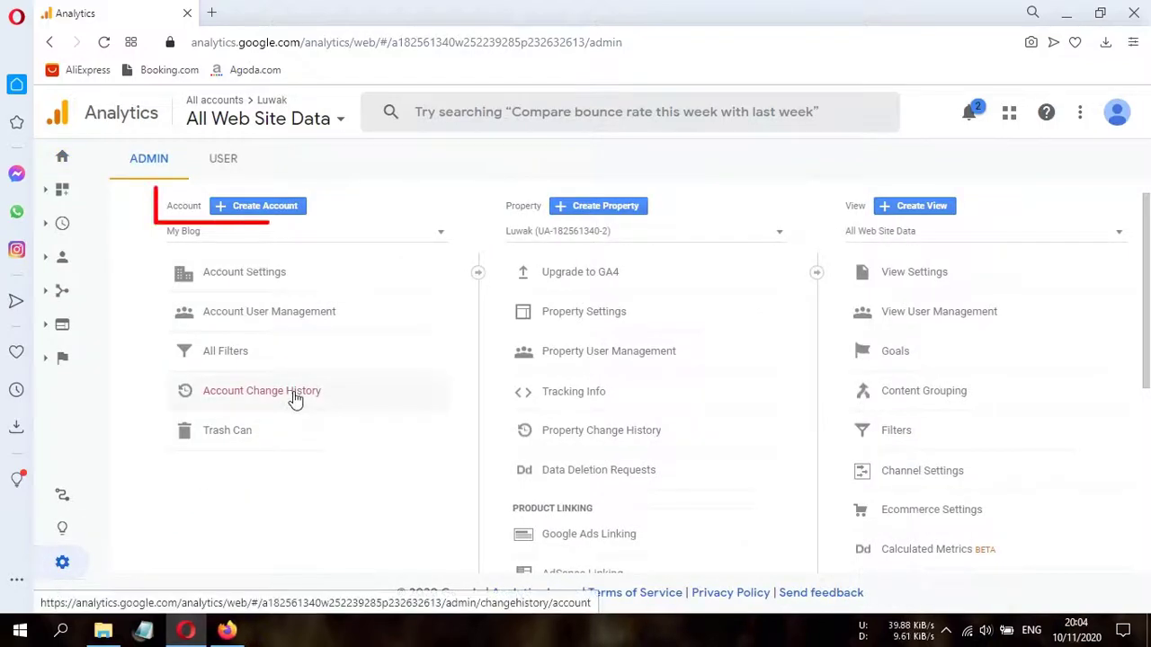
{"action": "left_click", "coordinate": [250, 207]}
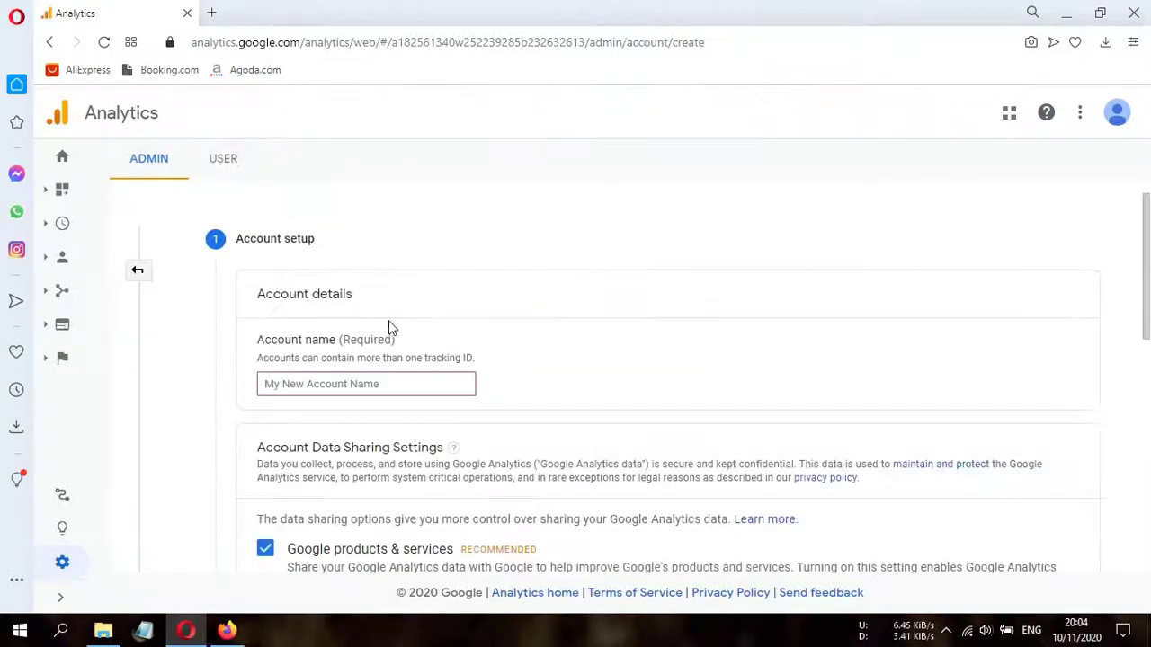
{"action": "left_click", "coordinate": [360, 383]}
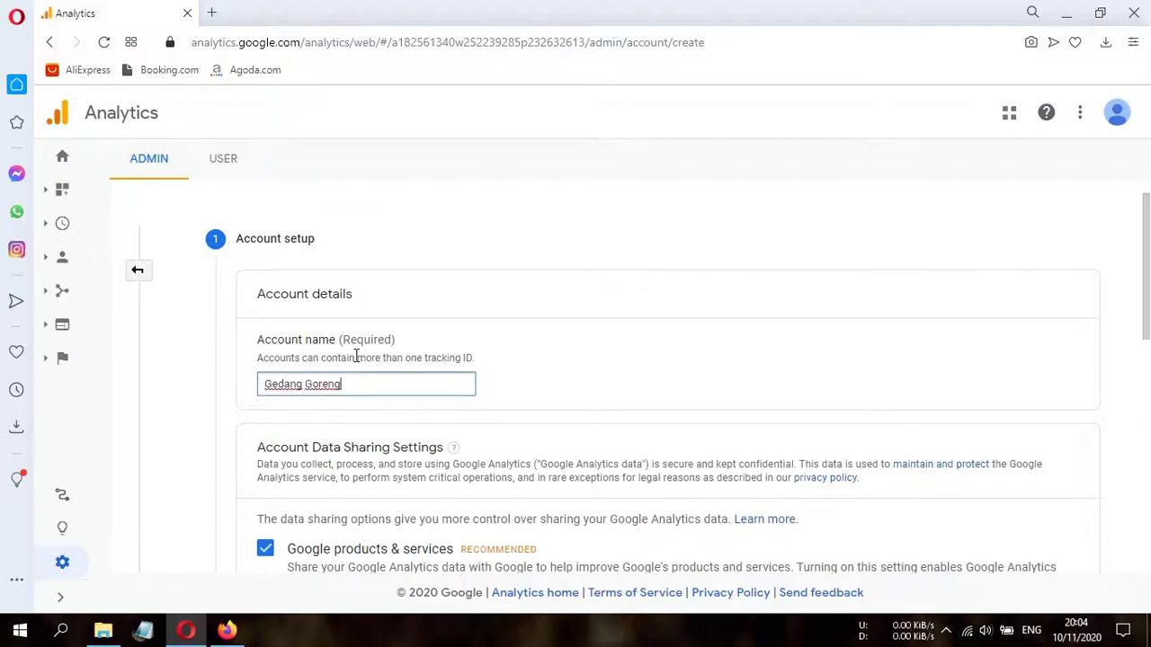
{"action": "scroll", "coordinate": [357, 357], "scroll_direction": "down", "scroll_amount": 3}
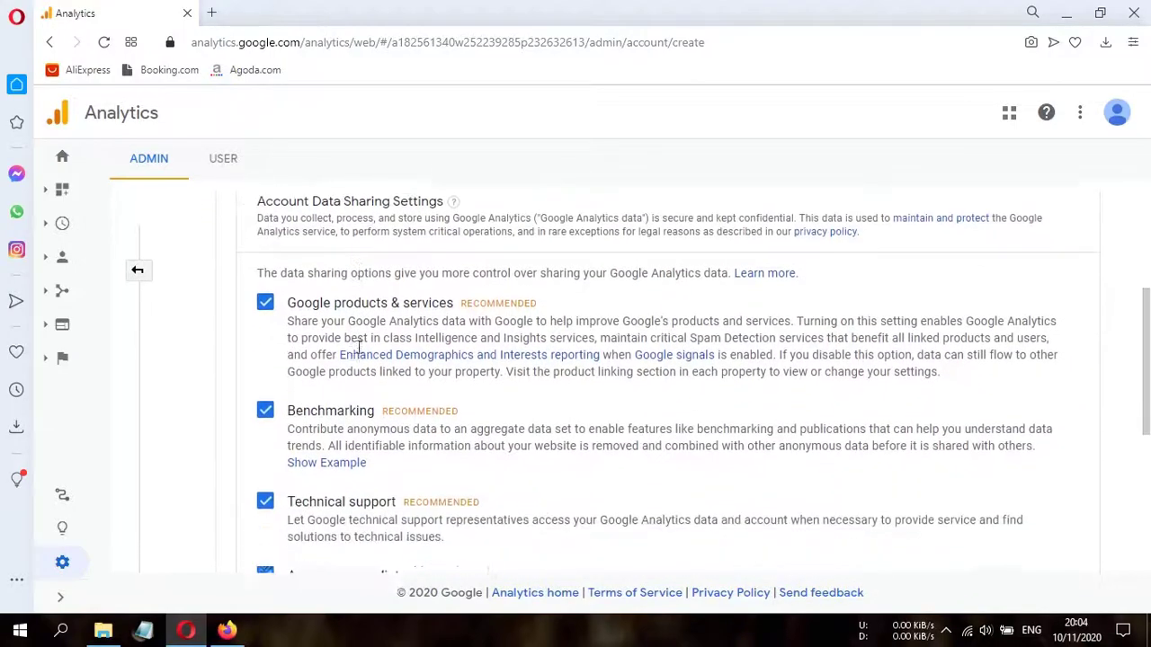
{"action": "scroll", "coordinate": [357, 348], "scroll_direction": "down", "scroll_amount": 5}
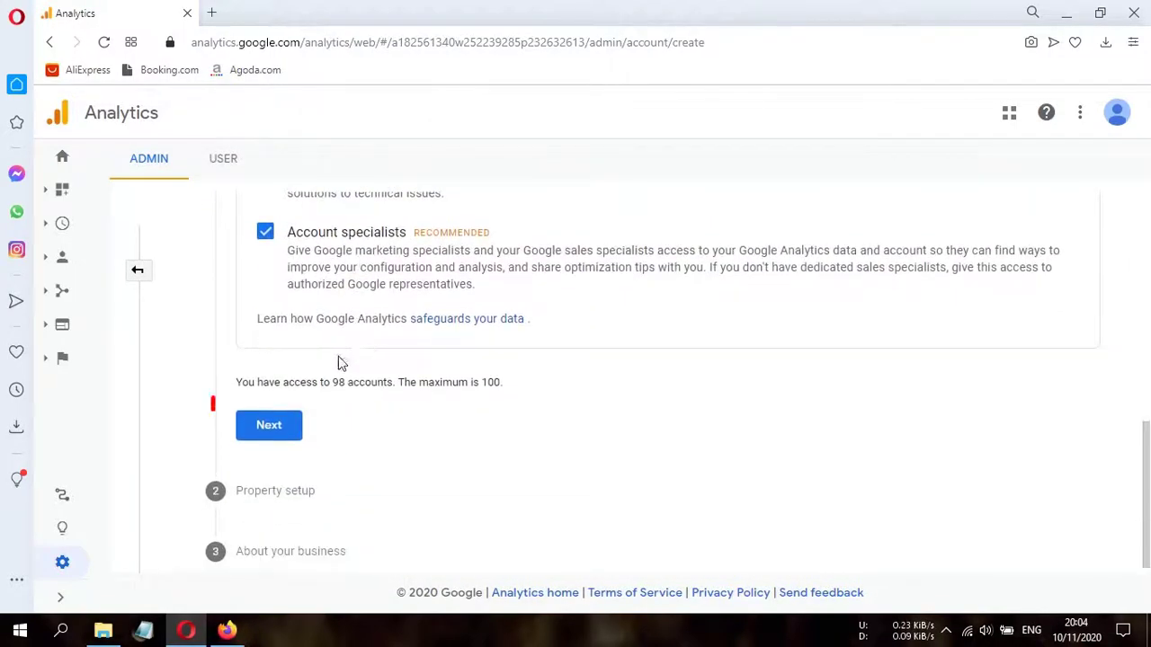
{"action": "left_click", "coordinate": [281, 430]}
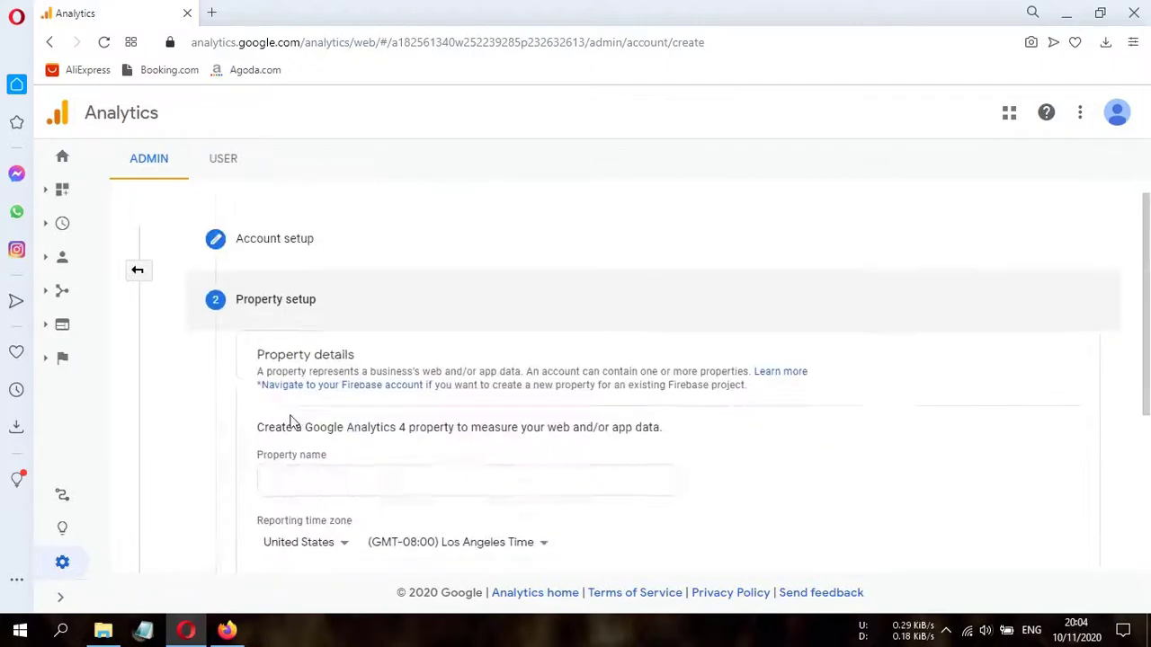
- Enter "Gemblong" as the property name
{"action": "scroll", "coordinate": [321, 378], "scroll_direction": "down", "scroll_amount": 2}
{"action": "left_click", "coordinate": [330, 311]}
{"action": "type", "text": "Gemblong"}
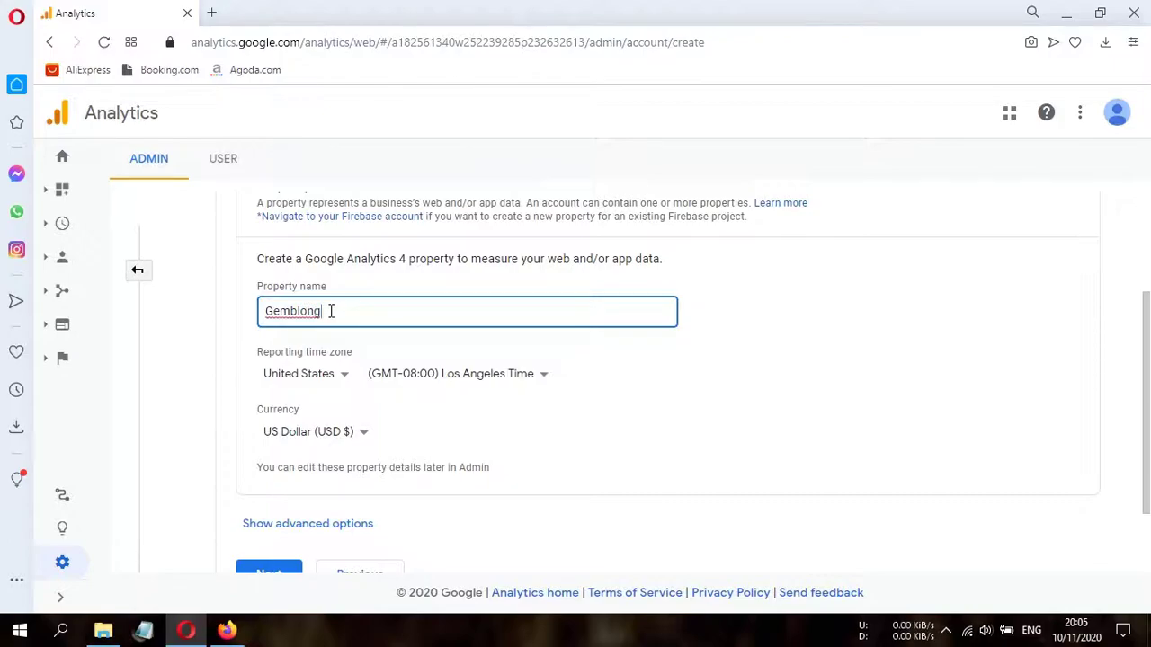
- Set the property's reporting time zone country to Indonesia
{"action": "left_click", "coordinate": [347, 374]}
{"action": "scroll", "coordinate": [372, 282], "scroll_direction": "down", "scroll_amount": 5}
{"action": "scroll", "coordinate": [374, 283], "scroll_direction": "down", "scroll_amount": 8}
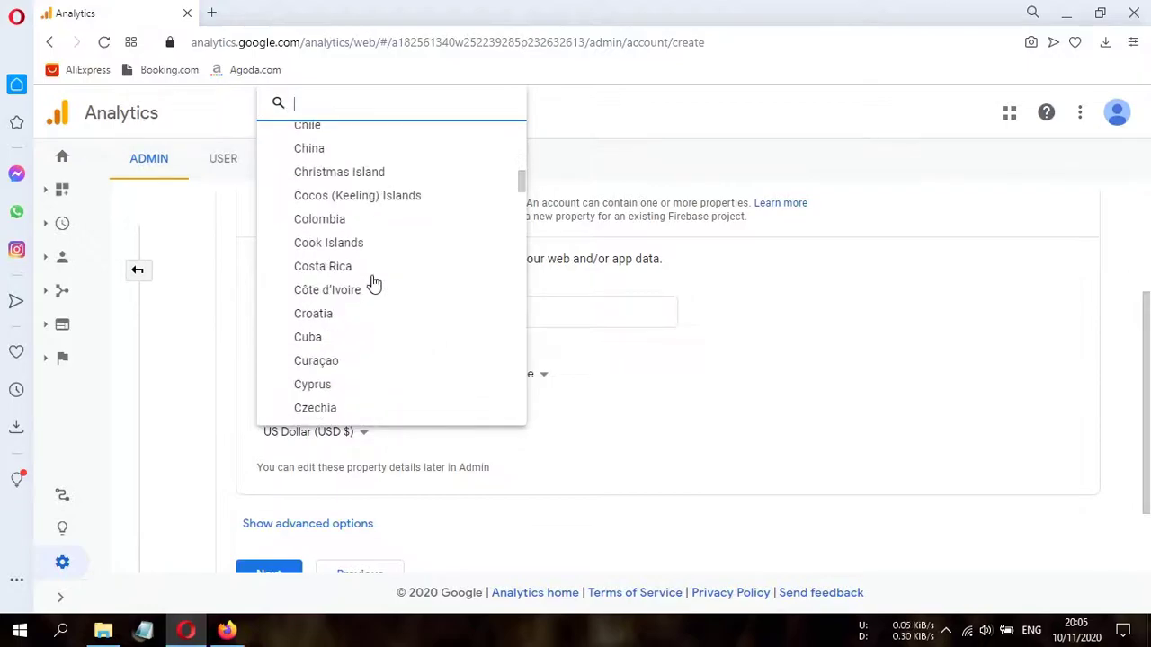
{"action": "scroll", "coordinate": [373, 282], "scroll_direction": "down", "scroll_amount": 6}
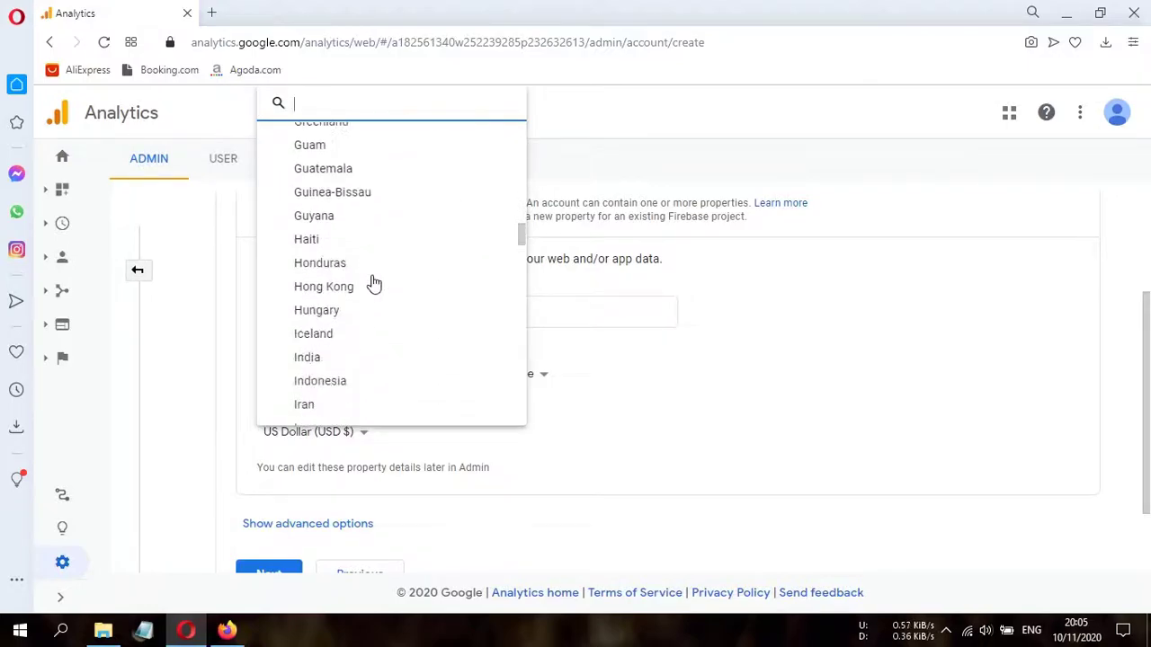
{"action": "left_click", "coordinate": [317, 306]}
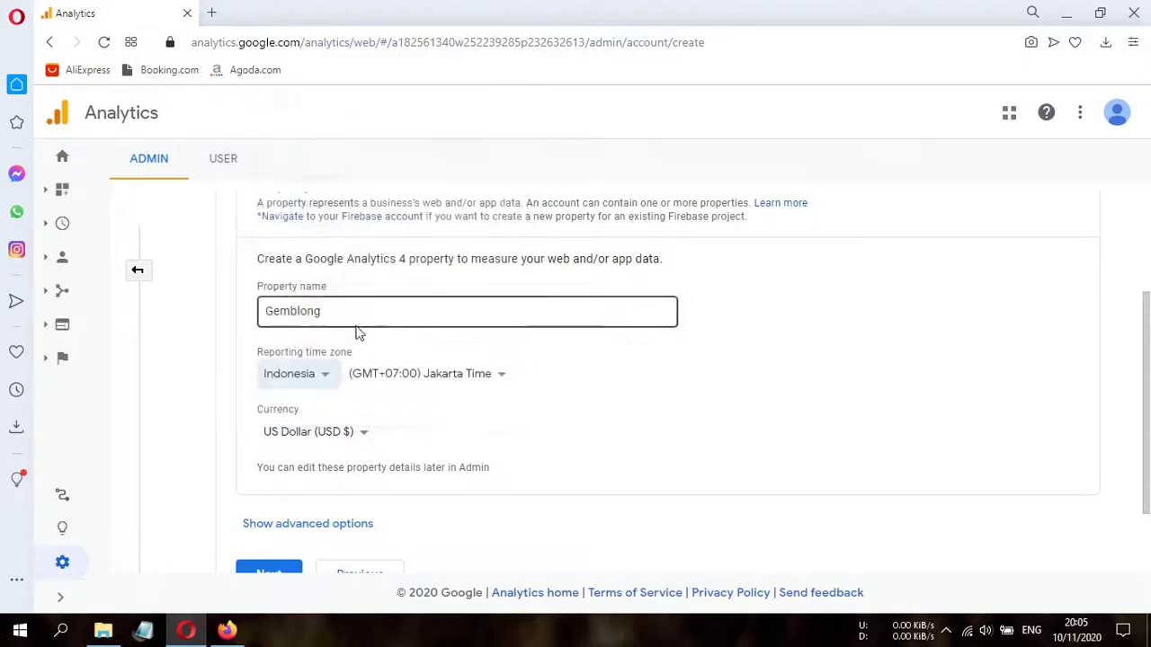
- Set the property's currency to Indonesian Rupiah (IDR)
{"action": "left_click", "coordinate": [349, 439]}
{"action": "scroll", "coordinate": [354, 300], "scroll_direction": "down", "scroll_amount": 6}
{"action": "scroll", "coordinate": [355, 287], "scroll_direction": "up", "scroll_amount": 1}
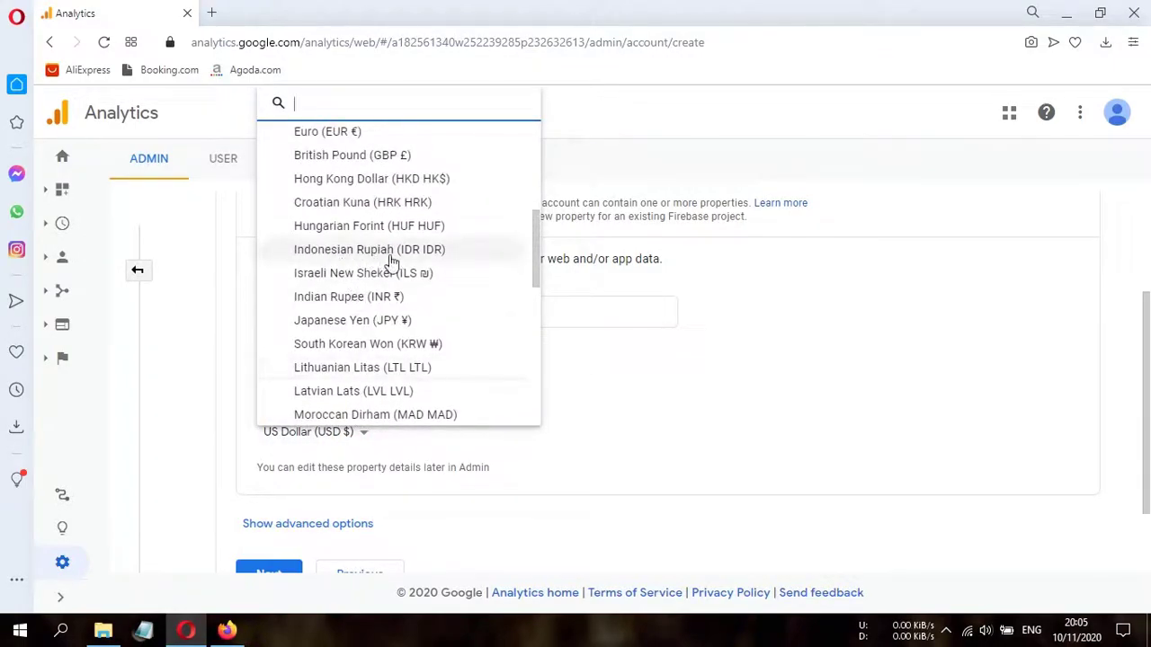
{"action": "left_click", "coordinate": [382, 258]}
- Show the advanced property options and enable creating a Universal Analytics property
{"action": "scroll", "coordinate": [279, 495], "scroll_direction": "down", "scroll_amount": 1}
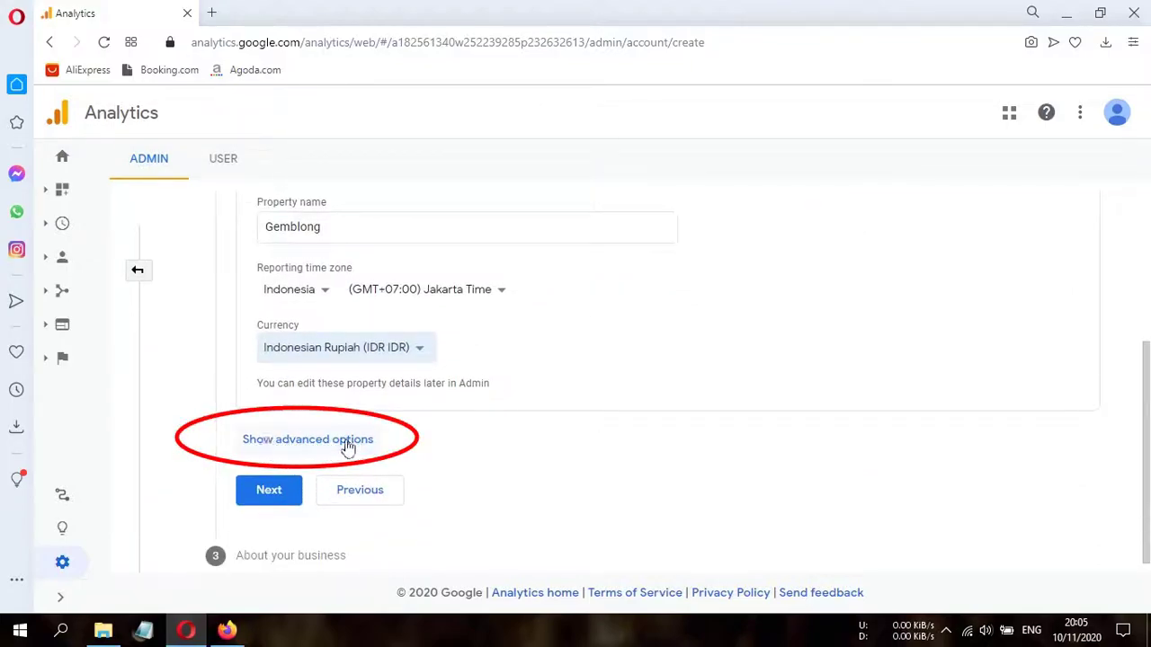
{"action": "left_click", "coordinate": [302, 440]}
{"action": "scroll", "coordinate": [619, 404], "scroll_direction": "down", "scroll_amount": 2}
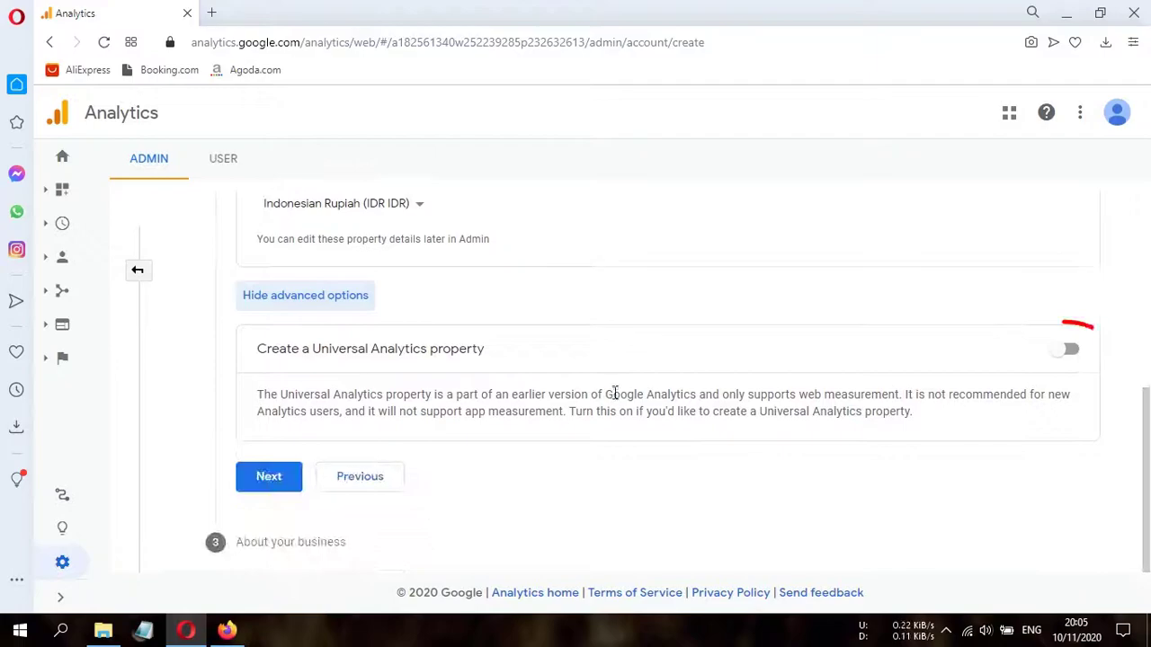
{"action": "left_click", "coordinate": [1067, 353]}
{"action": "left_click", "coordinate": [365, 469]}
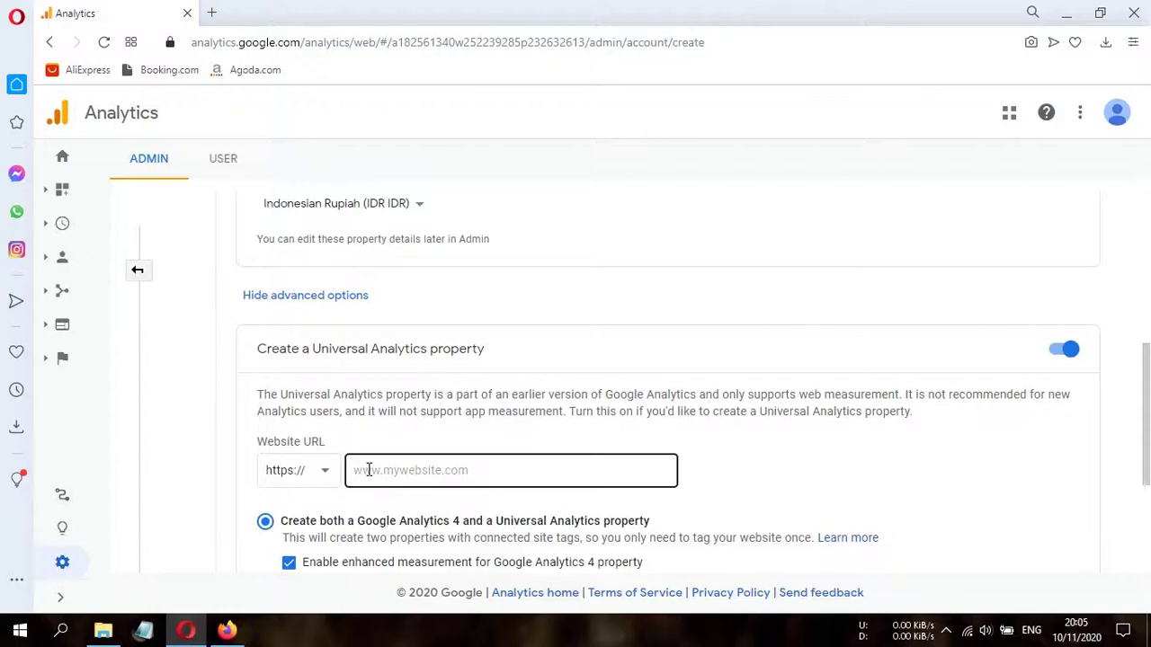
- Switch to Blogger in Firefox, view the Garangan Kempong blog and copy its full web address
{"action": "left_click", "coordinate": [226, 630]}
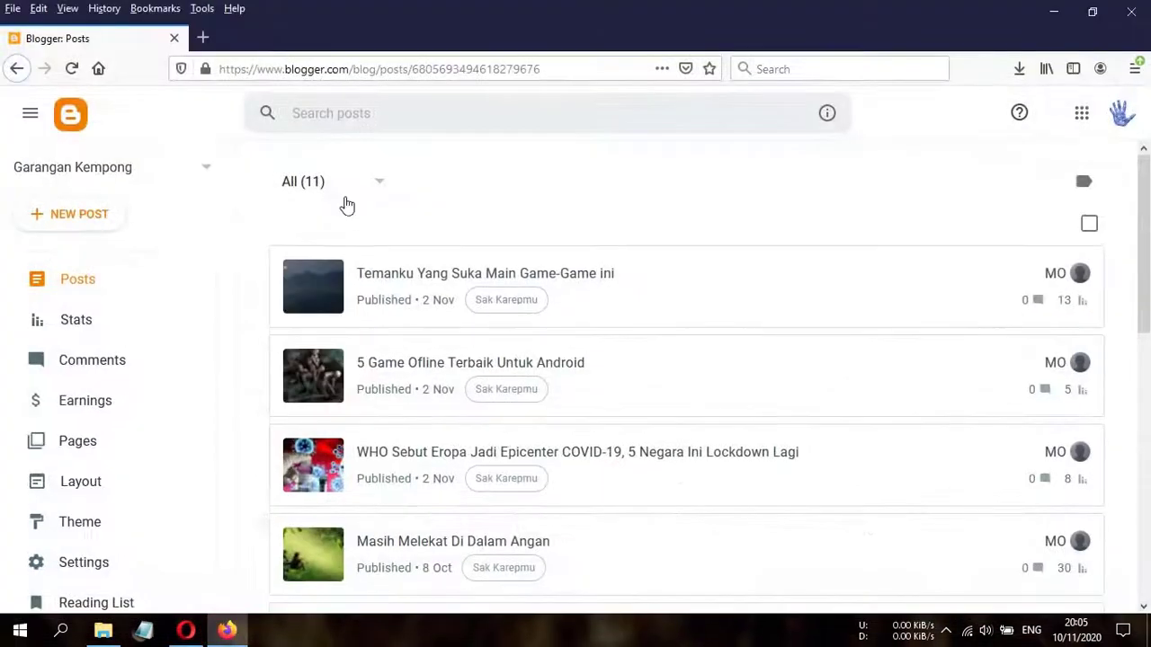
{"action": "scroll", "coordinate": [219, 389], "scroll_direction": "down", "scroll_amount": 3}
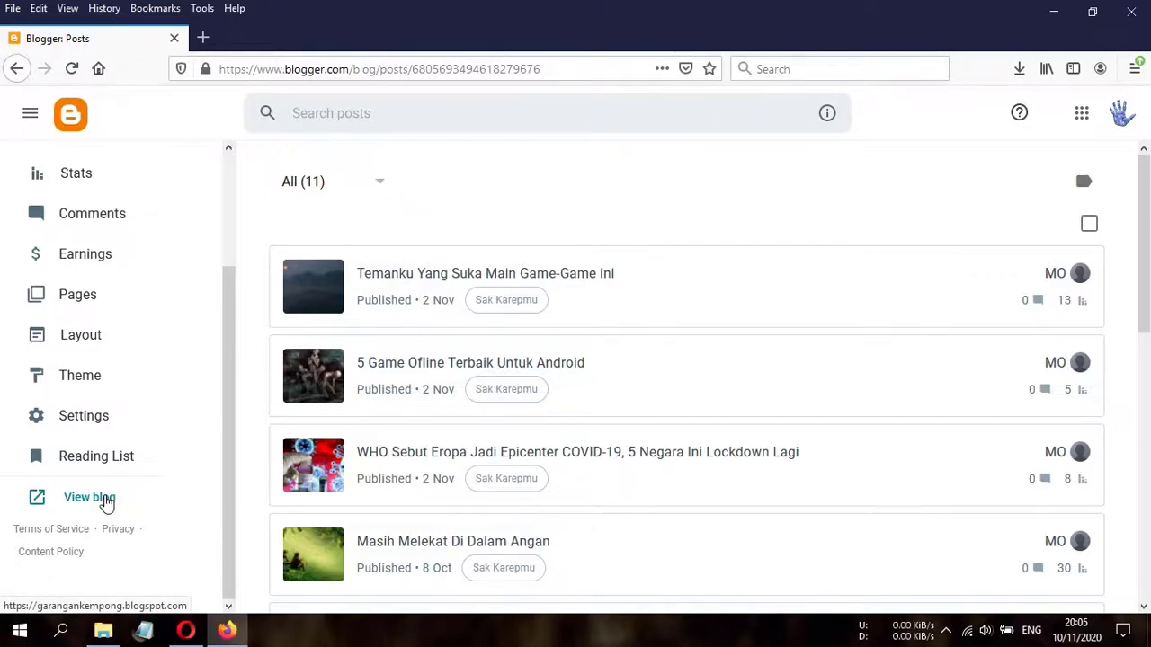
{"action": "left_click", "coordinate": [89, 497]}
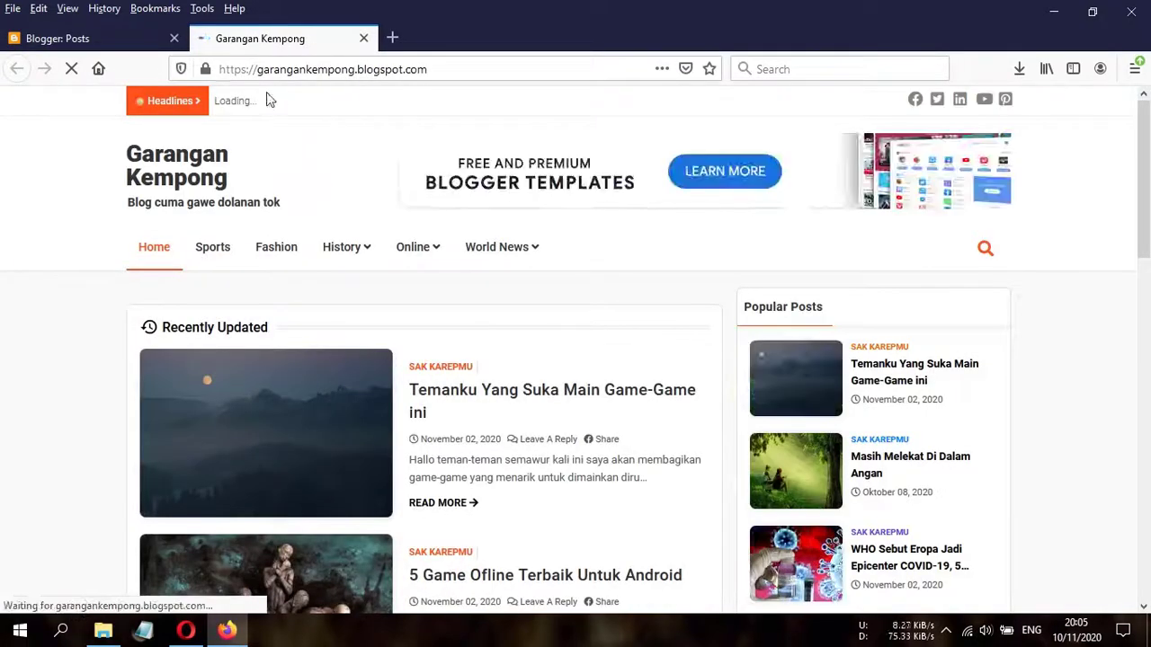
{"action": "left_click_drag", "start_coordinate": [220, 69], "coordinate": [438, 70]}
{"action": "right_click", "coordinate": [380, 69]}
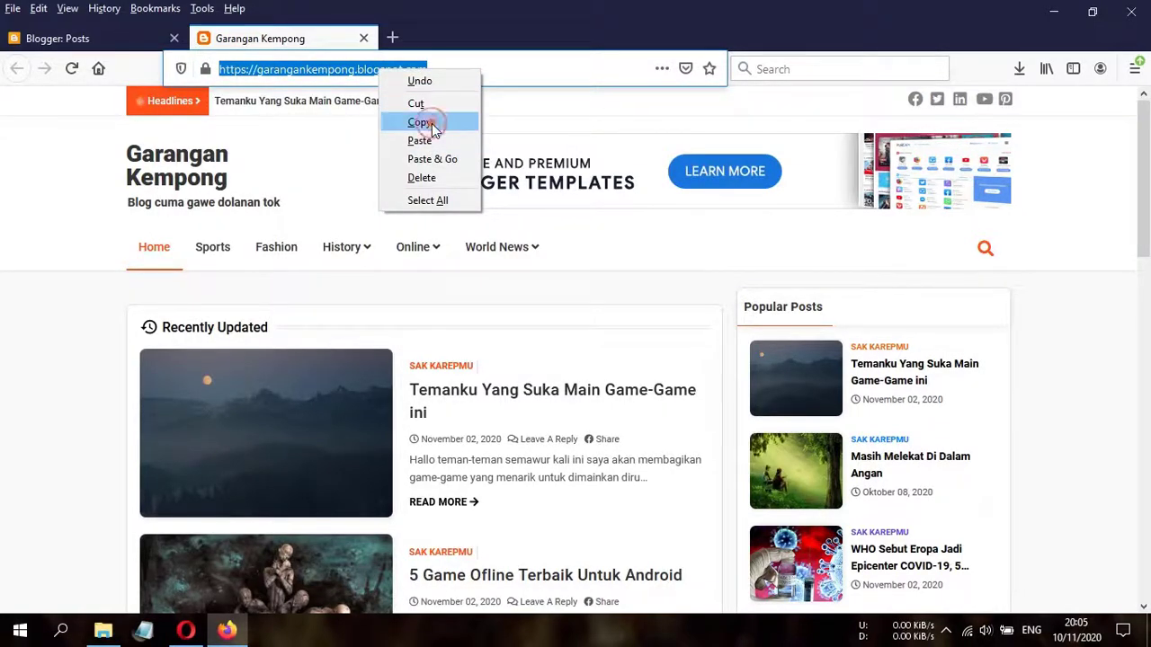
{"action": "left_click", "coordinate": [429, 122]}
{"action": "left_click", "coordinate": [185, 630]}
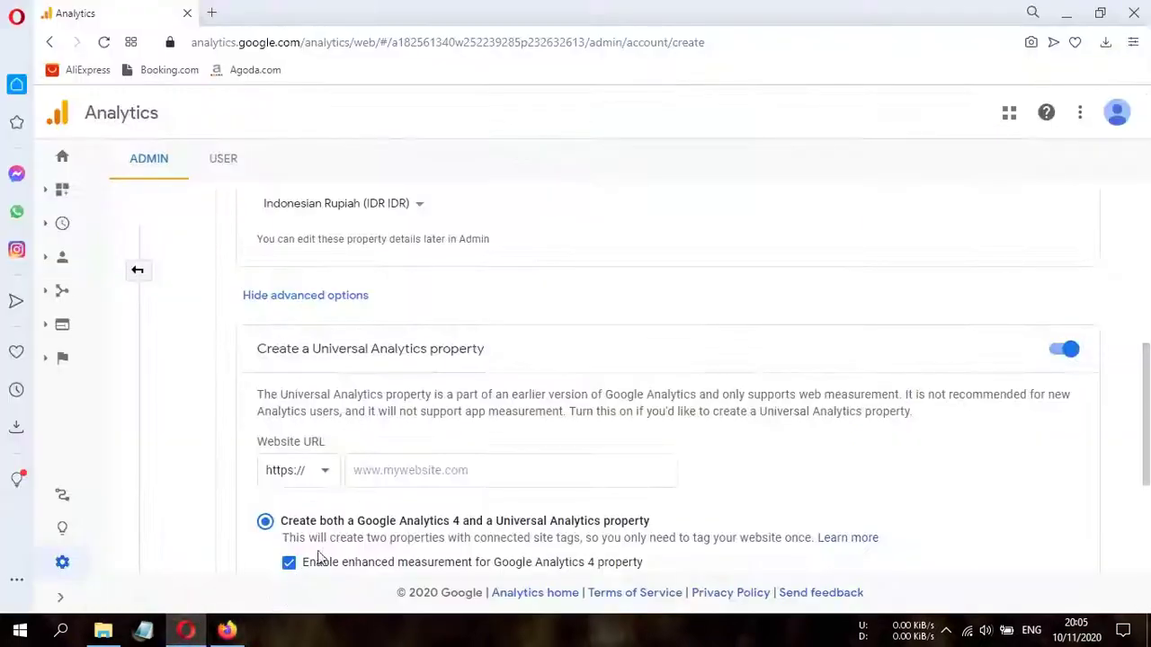
{"action": "left_click", "coordinate": [371, 471]}
{"action": "right_click", "coordinate": [376, 473]}
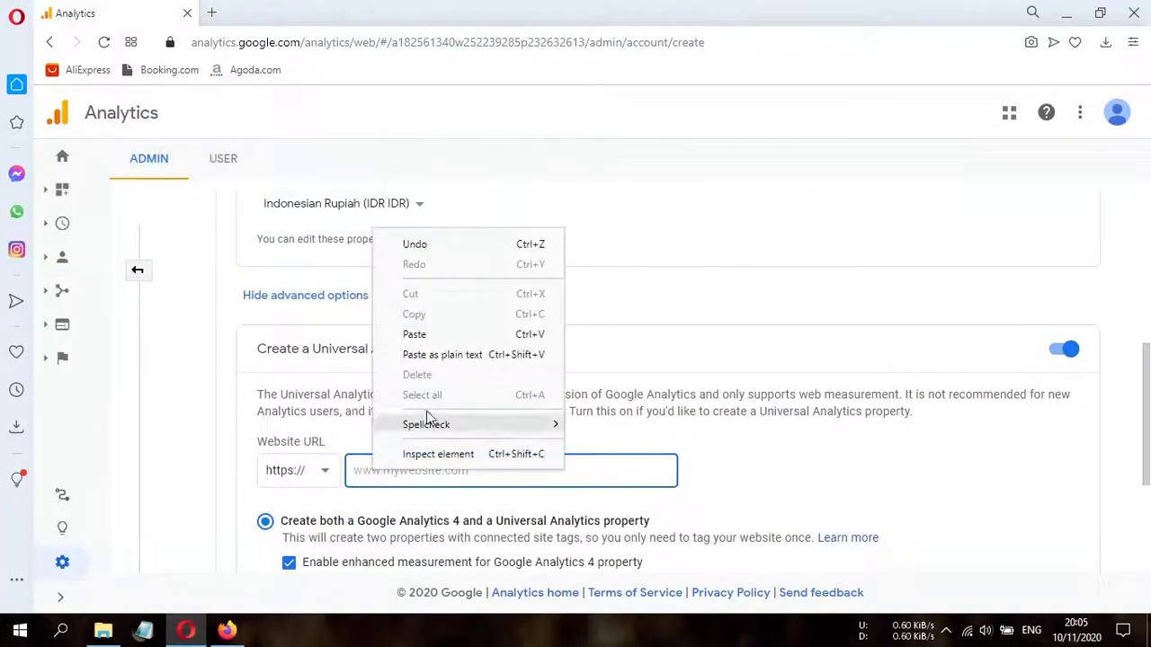
{"action": "left_click", "coordinate": [426, 335]}
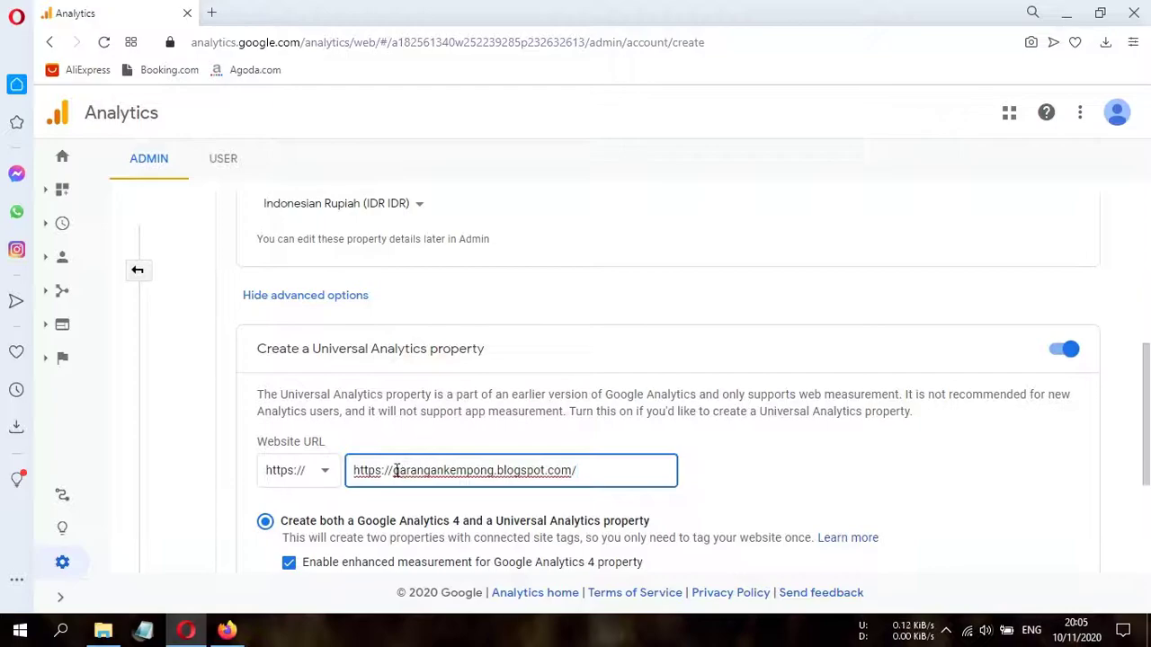
{"action": "left_click_drag", "start_coordinate": [395, 472], "coordinate": [351, 476]}
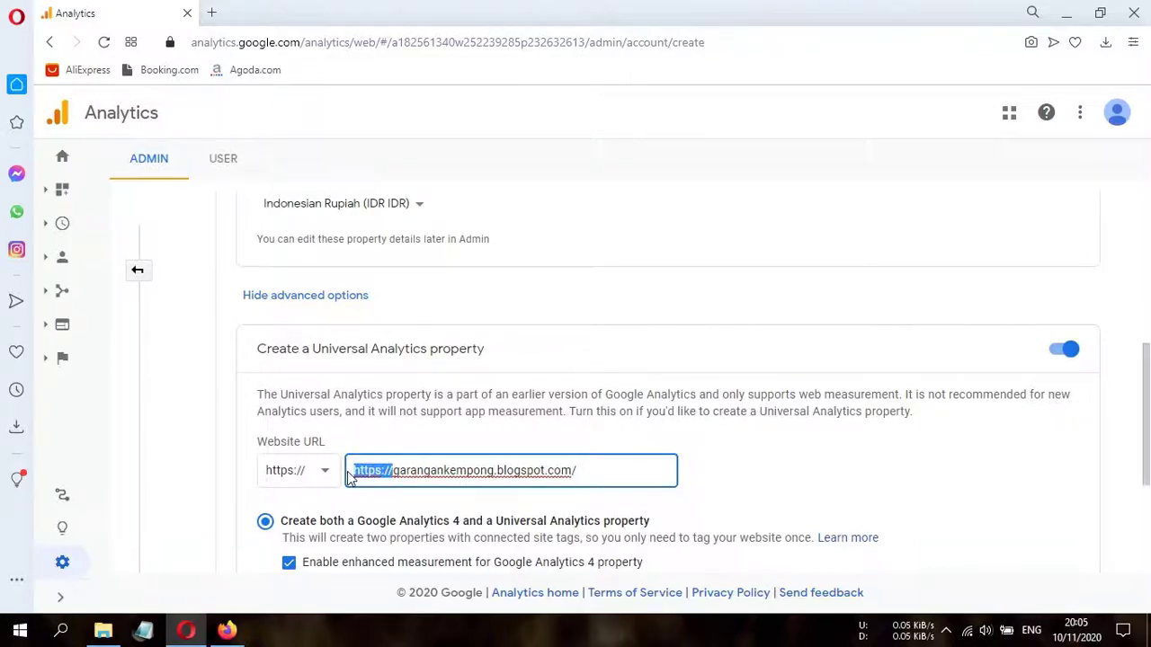
{"action": "key", "text": "BackSpace"}
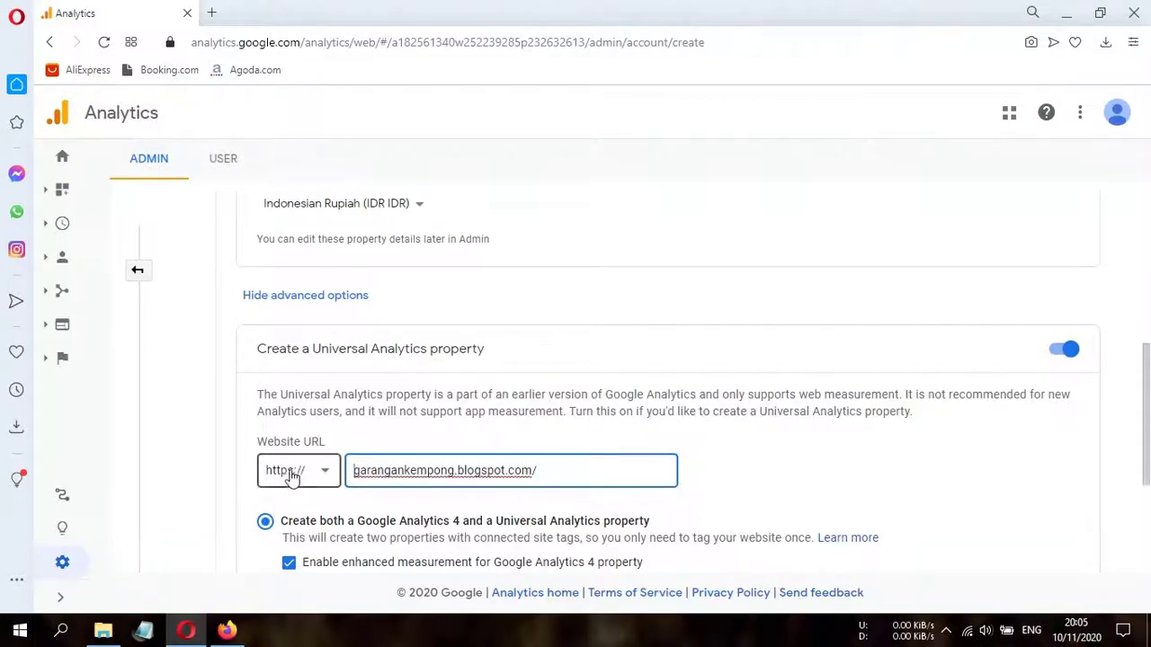
- Choose to create a Universal Analytics property only and continue to the business information
{"action": "scroll", "coordinate": [451, 473], "scroll_direction": "down", "scroll_amount": 3}
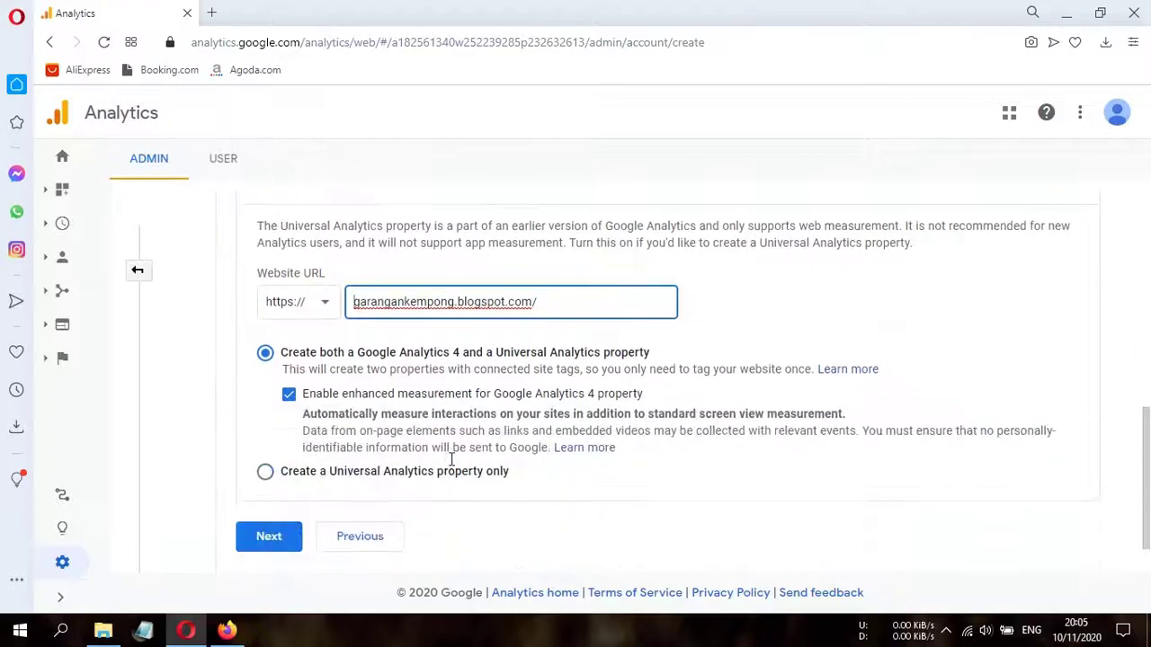
{"action": "left_click", "coordinate": [268, 413]}
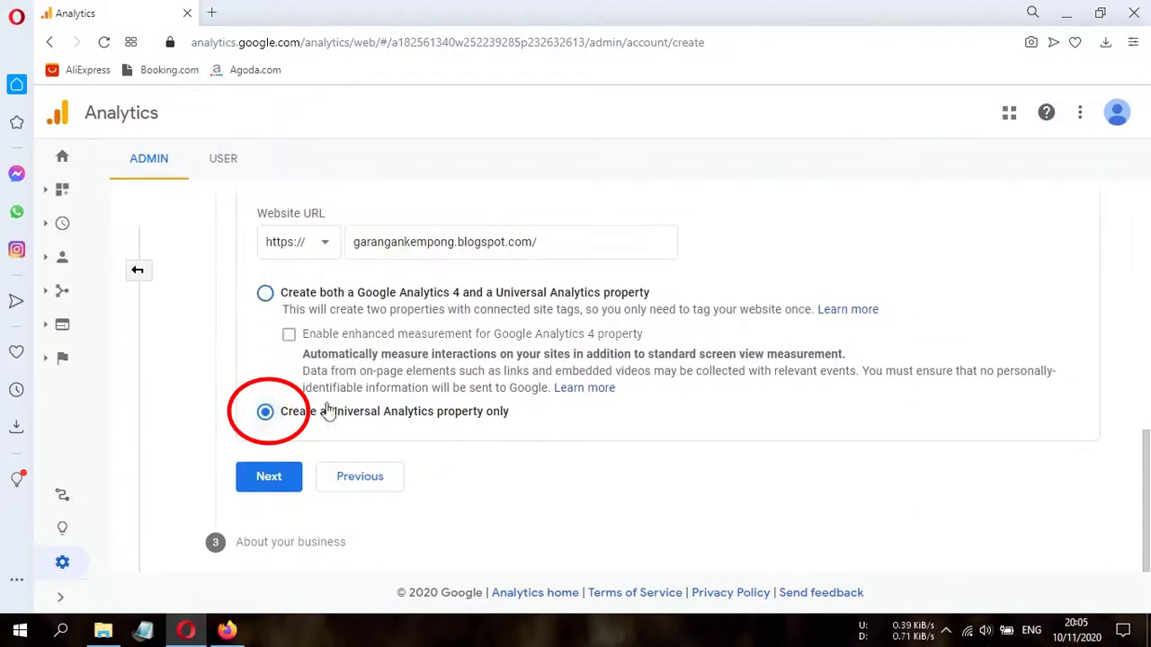
{"action": "left_click", "coordinate": [269, 478]}
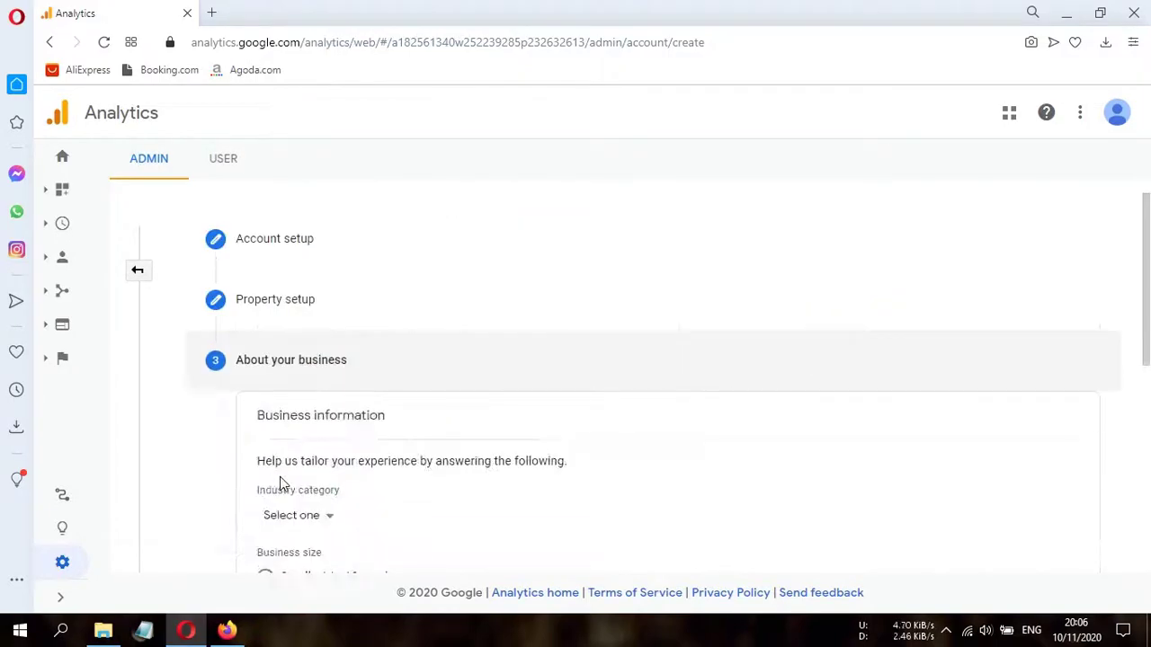
- Set the industry category to People & Society and submit the new account for creation
{"action": "scroll", "coordinate": [282, 483], "scroll_direction": "down", "scroll_amount": 1}
{"action": "left_click", "coordinate": [329, 262]}
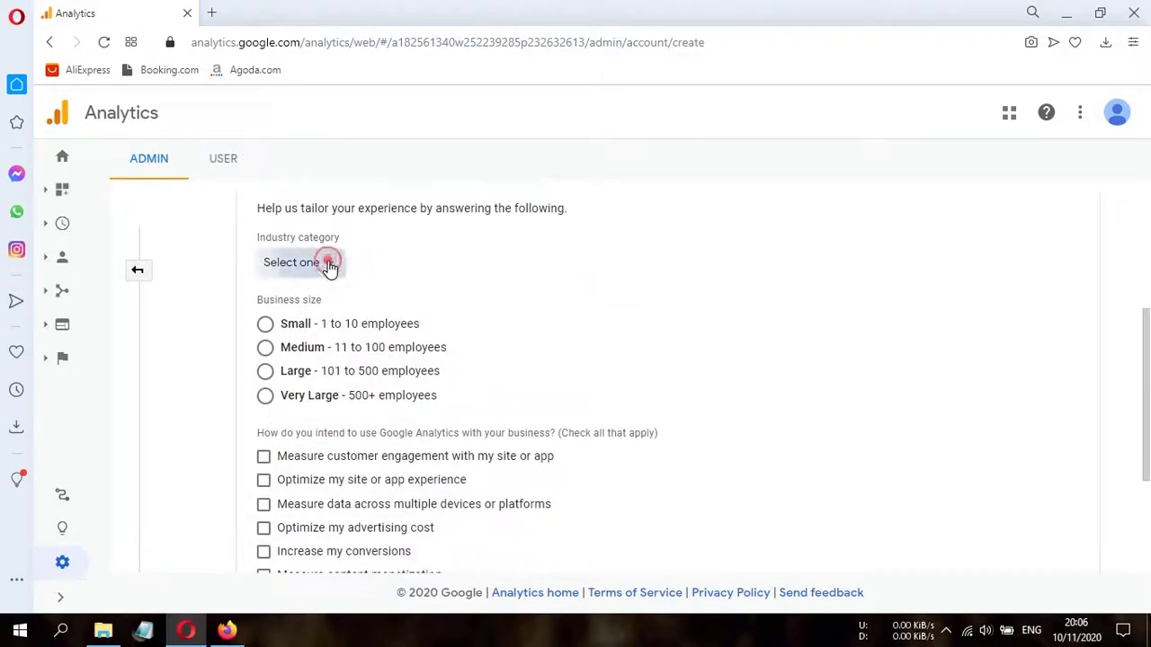
{"action": "scroll", "coordinate": [372, 398], "scroll_direction": "down", "scroll_amount": 5}
{"action": "scroll", "coordinate": [375, 397], "scroll_direction": "down", "scroll_amount": 1}
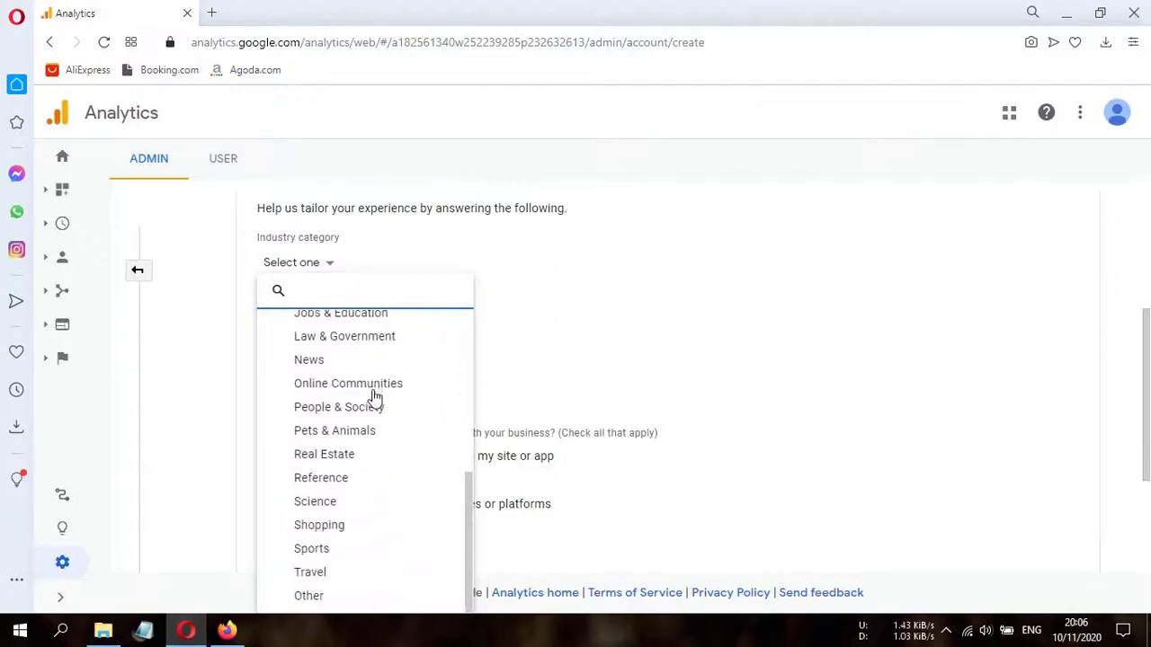
{"action": "left_click", "coordinate": [349, 409]}
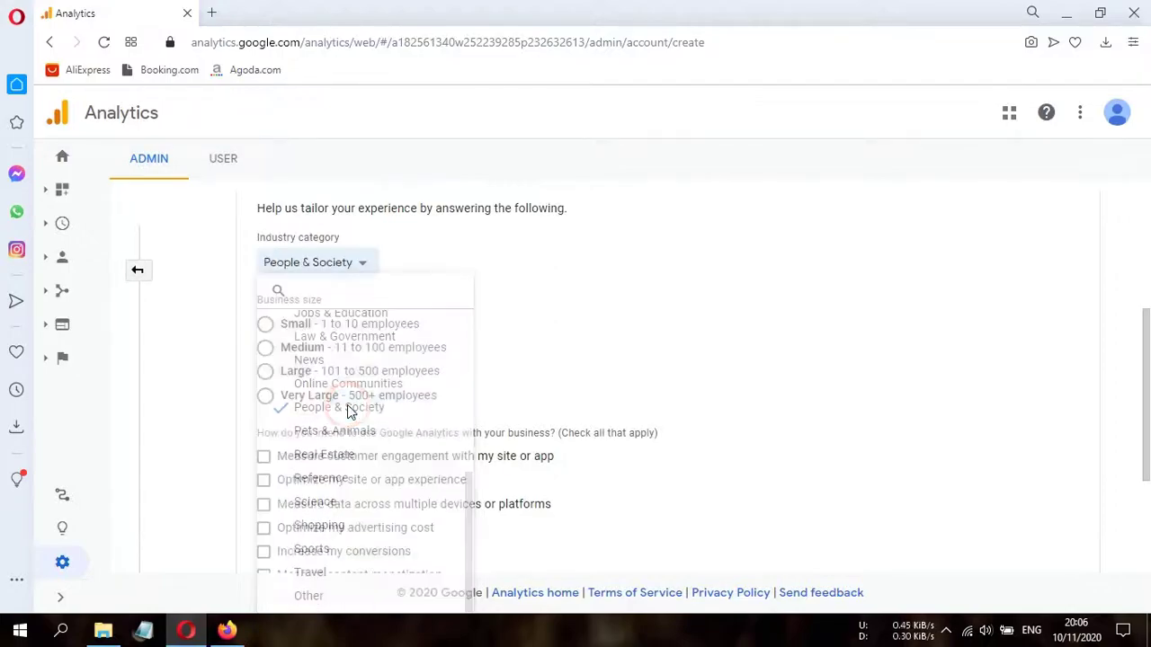
{"action": "scroll", "coordinate": [349, 411], "scroll_direction": "down", "scroll_amount": 3}
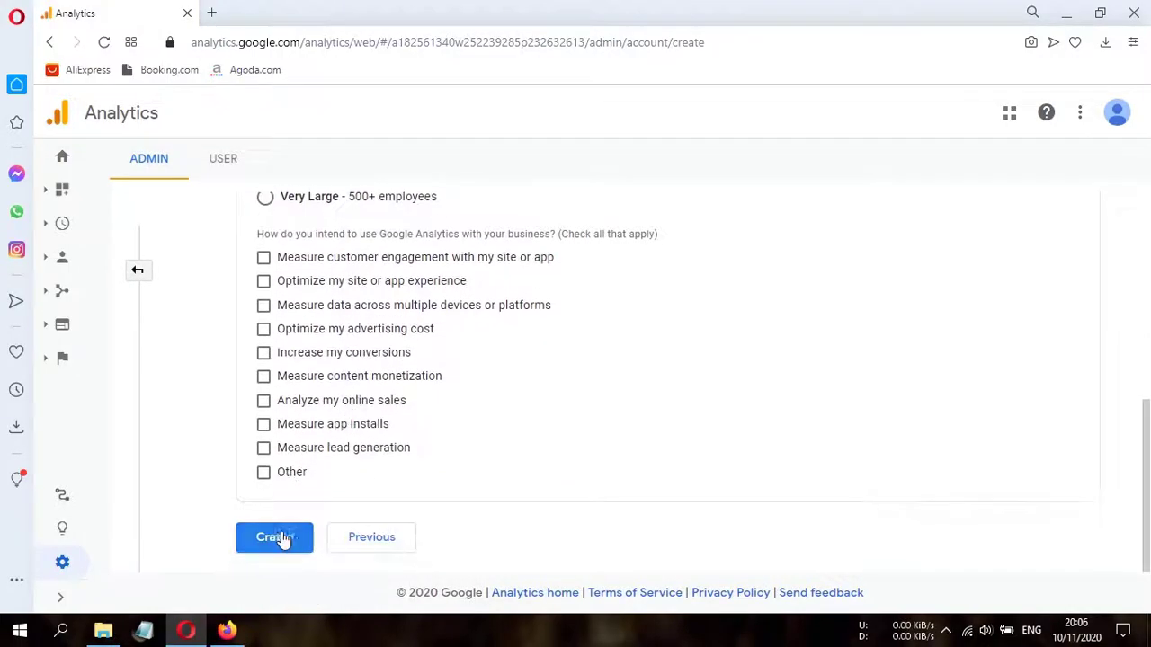
{"action": "left_click", "coordinate": [278, 538]}
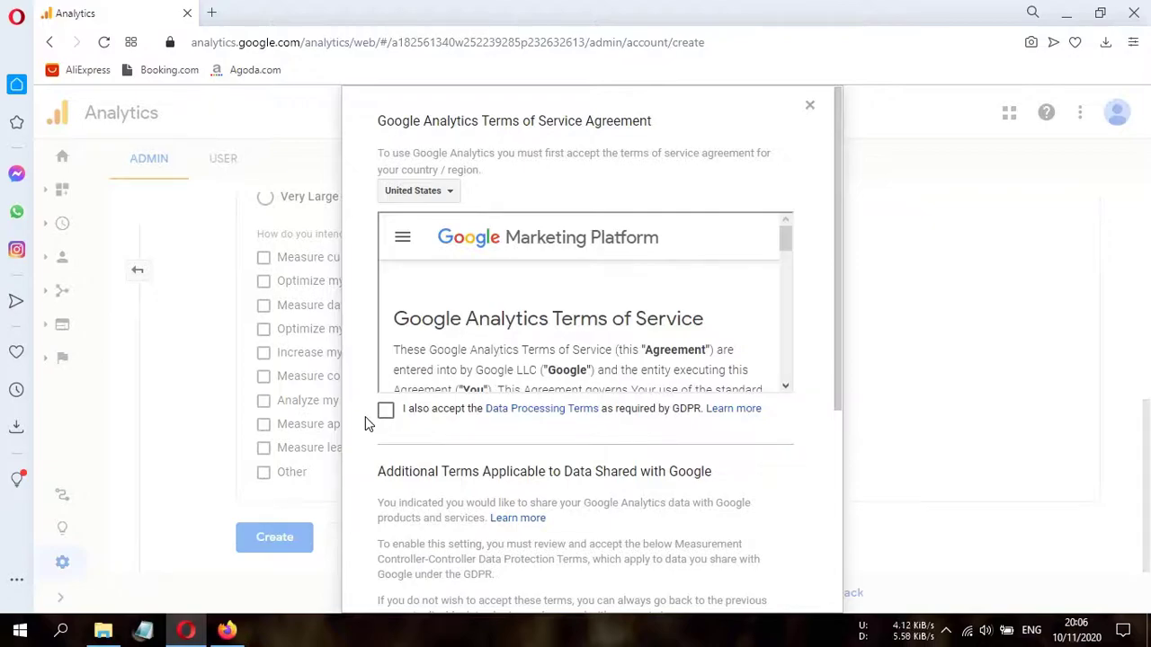
- Accept the Google Analytics Terms of Service, including the GDPR Data Processing Terms and the Measurement Controller-Controller Data Protection Terms
{"action": "left_click", "coordinate": [385, 410]}
{"action": "scroll", "coordinate": [584, 341], "scroll_direction": "down", "scroll_amount": 5}
{"action": "scroll", "coordinate": [710, 323], "scroll_direction": "down", "scroll_amount": 6}
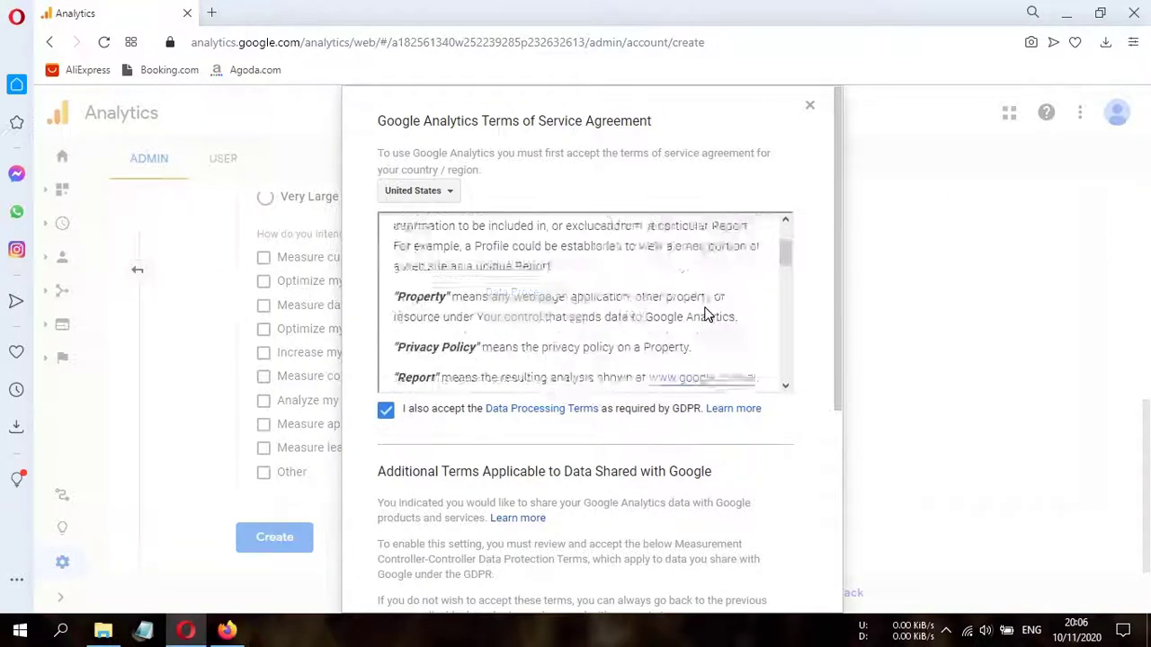
{"action": "scroll", "coordinate": [809, 378], "scroll_direction": "down", "scroll_amount": 4}
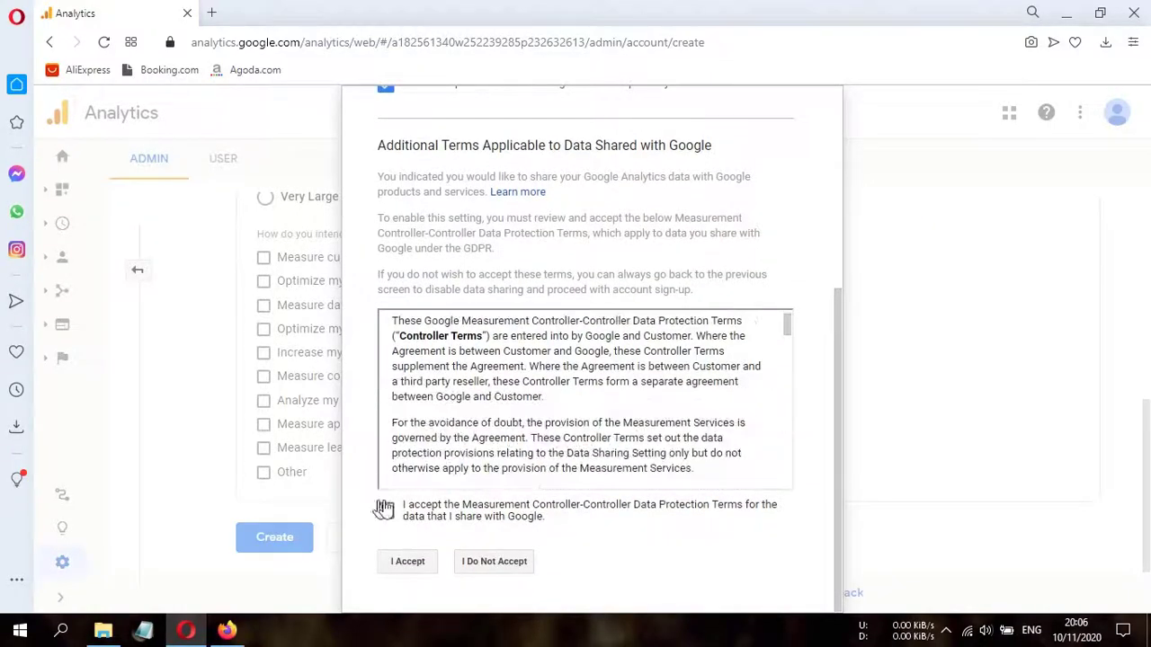
{"action": "left_click", "coordinate": [385, 510]}
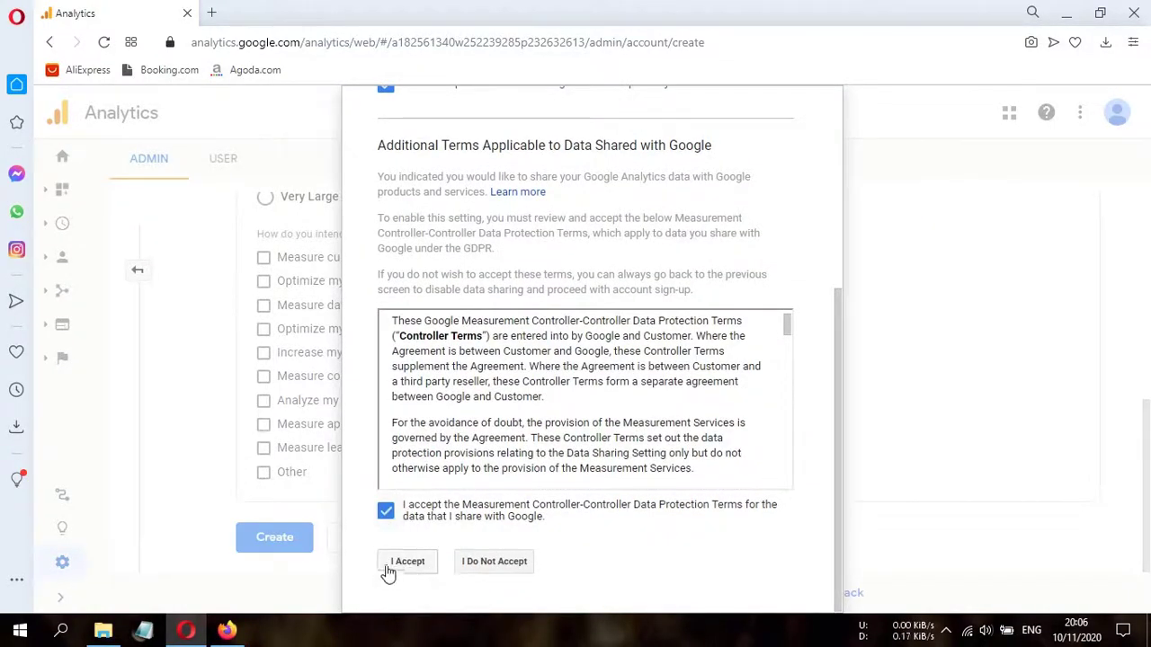
{"action": "left_click", "coordinate": [407, 563]}
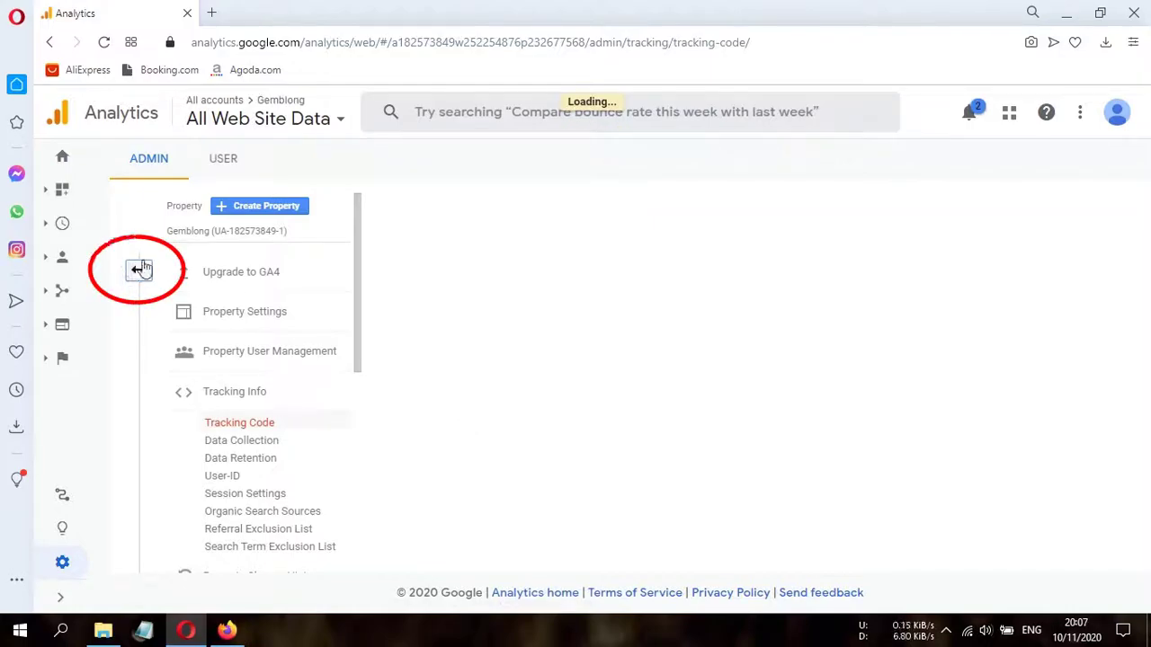
- Return to the administration overview and select the Gedang Goreng account and its Gemblong property
{"action": "left_click", "coordinate": [137, 274]}
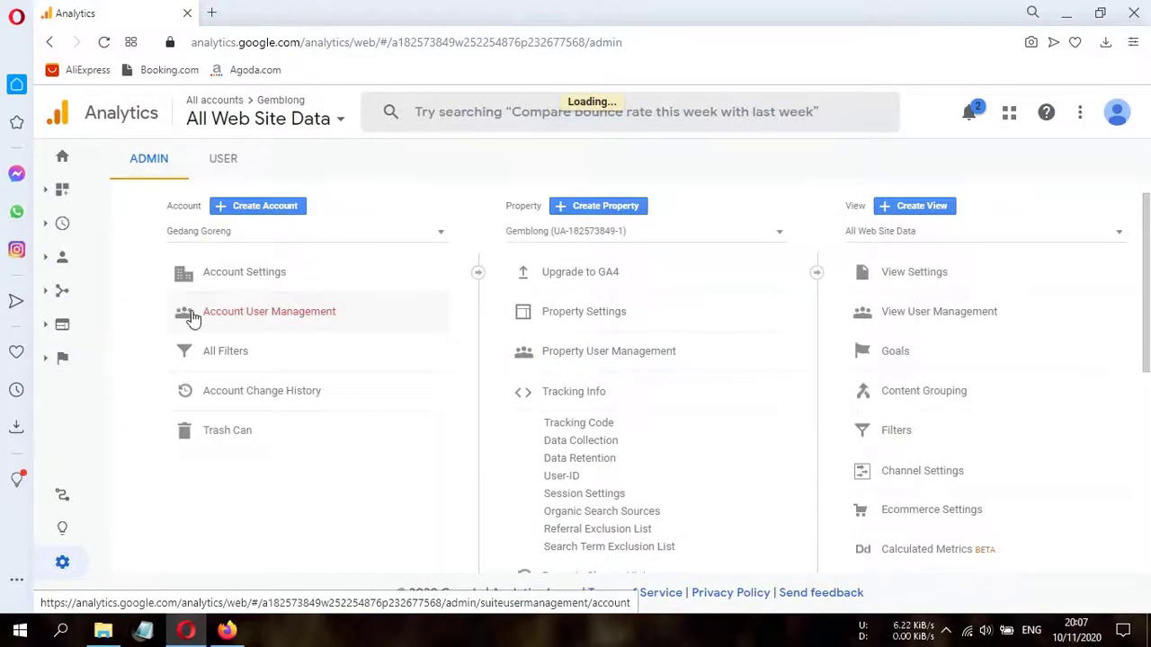
{"action": "left_click", "coordinate": [357, 233]}
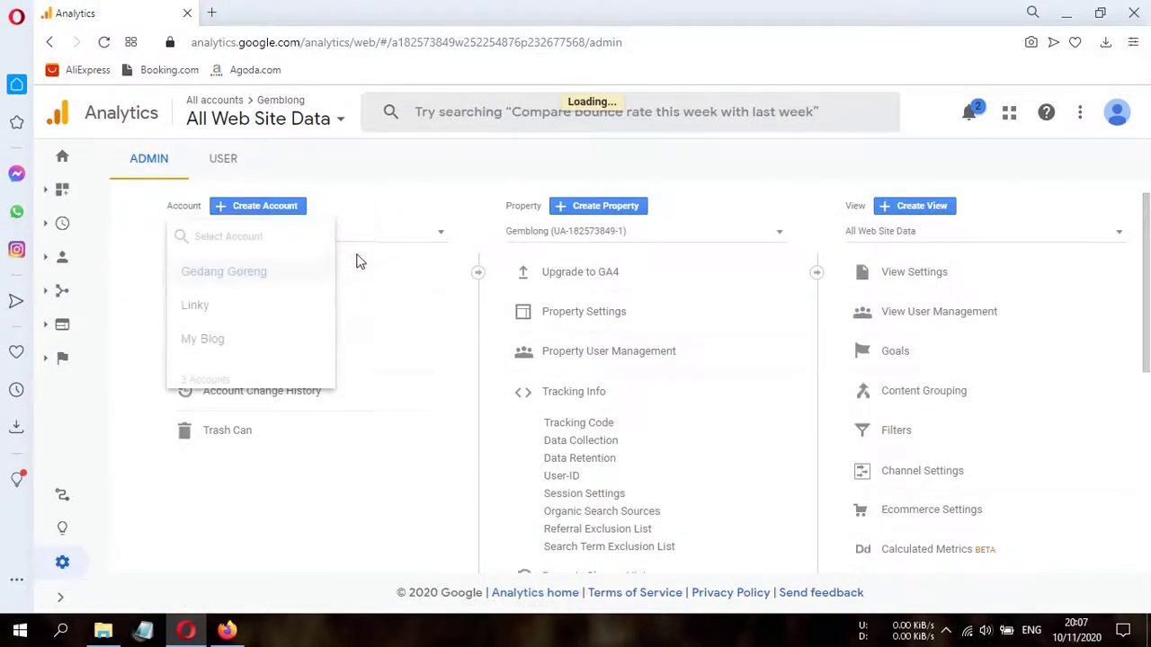
{"action": "left_click", "coordinate": [243, 274]}
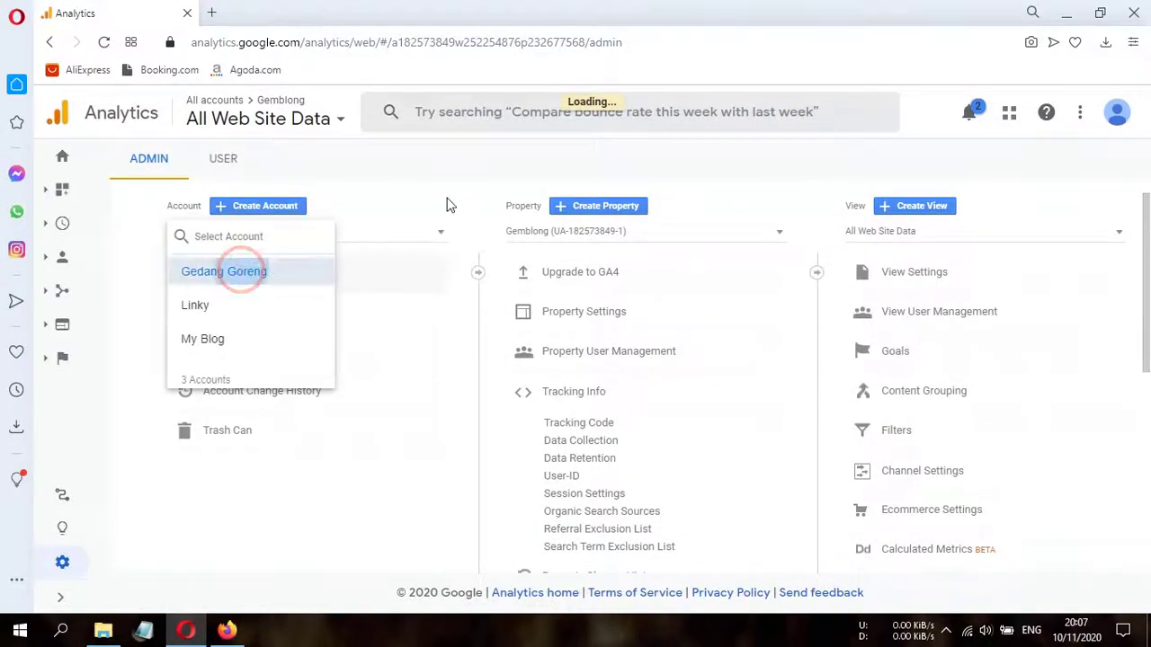
{"action": "left_click", "coordinate": [668, 231]}
{"action": "left_click", "coordinate": [609, 280]}
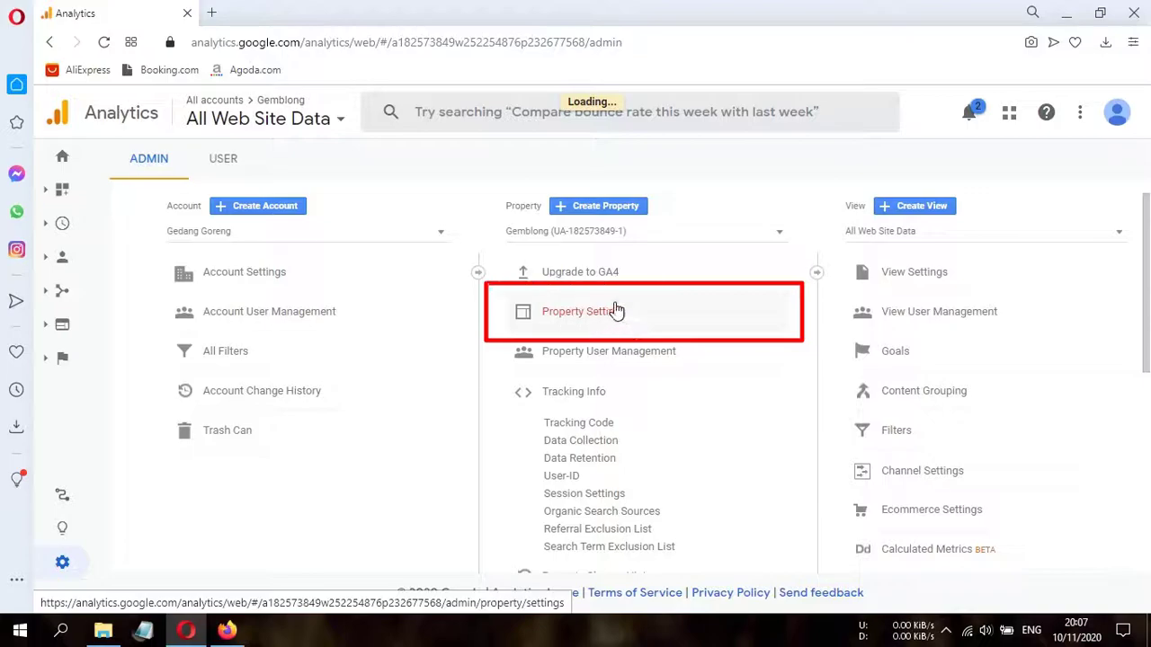
- Open the Gemblong property's settings and copy its tracking ID
{"action": "left_click", "coordinate": [605, 315]}
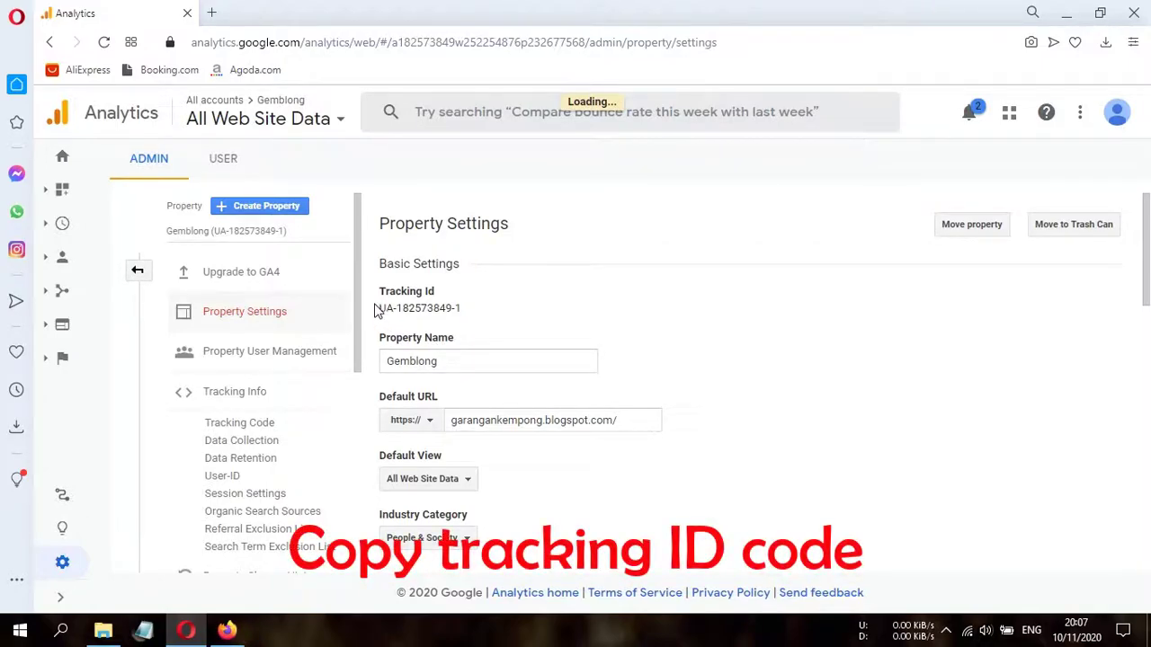
{"action": "left_click_drag", "start_coordinate": [381, 310], "coordinate": [470, 308]}
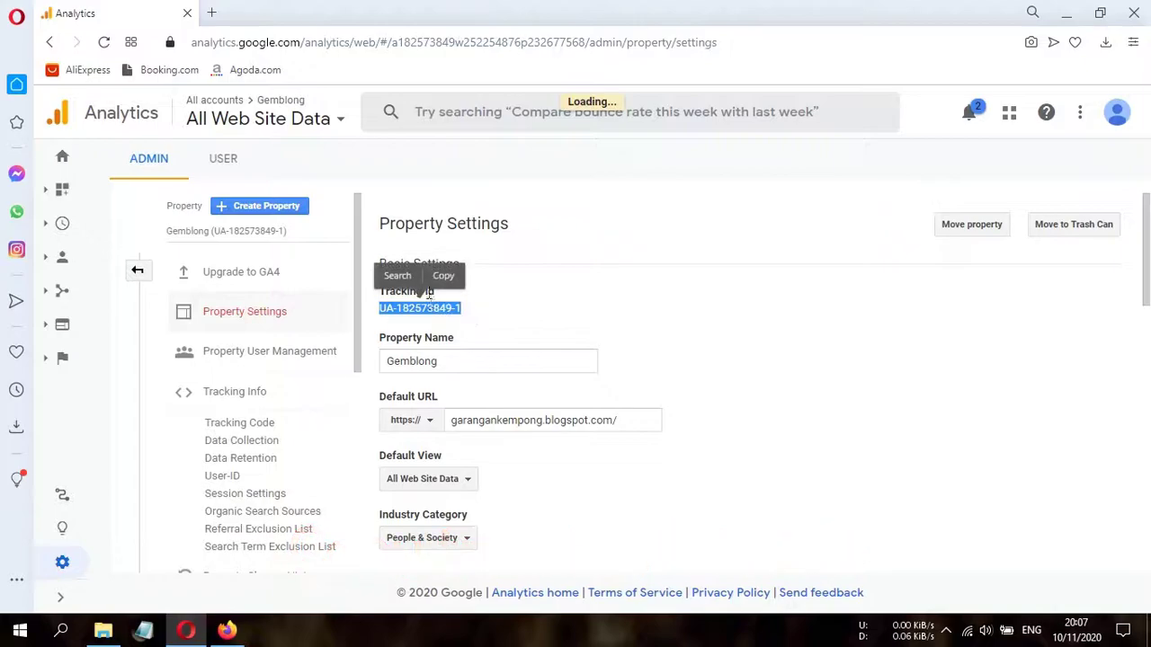
{"action": "right_click", "coordinate": [429, 307]}
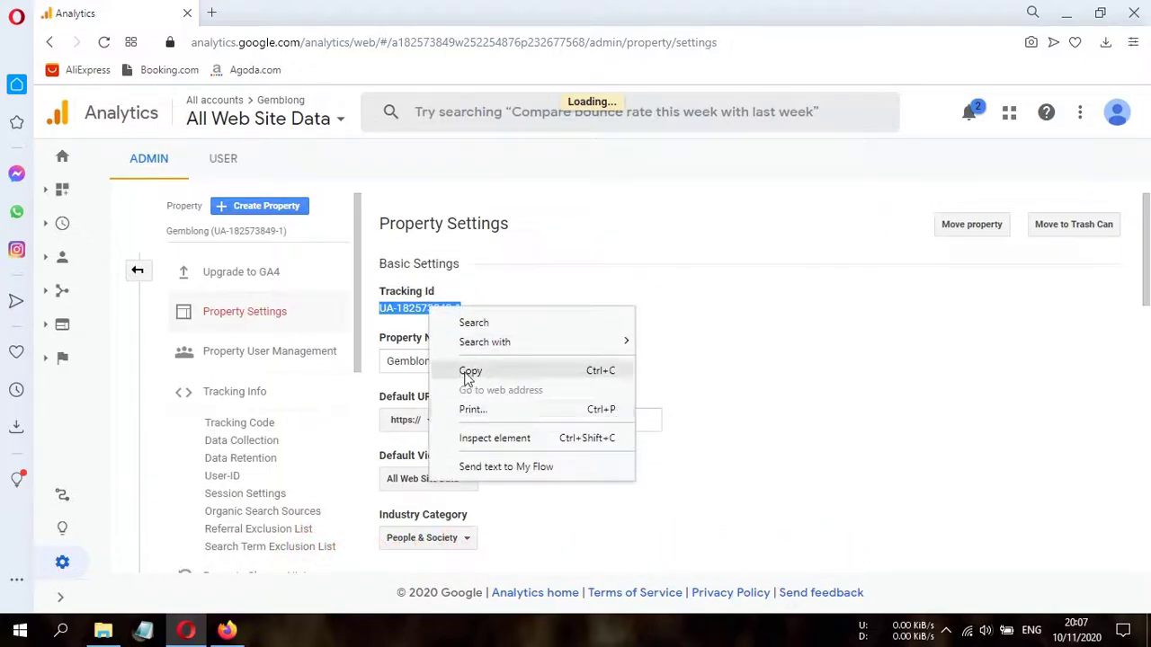
{"action": "left_click", "coordinate": [499, 375]}
- Switch to Blogger in Firefox and open the settings of the Garangan Kempong blog
{"action": "left_click", "coordinate": [227, 630]}
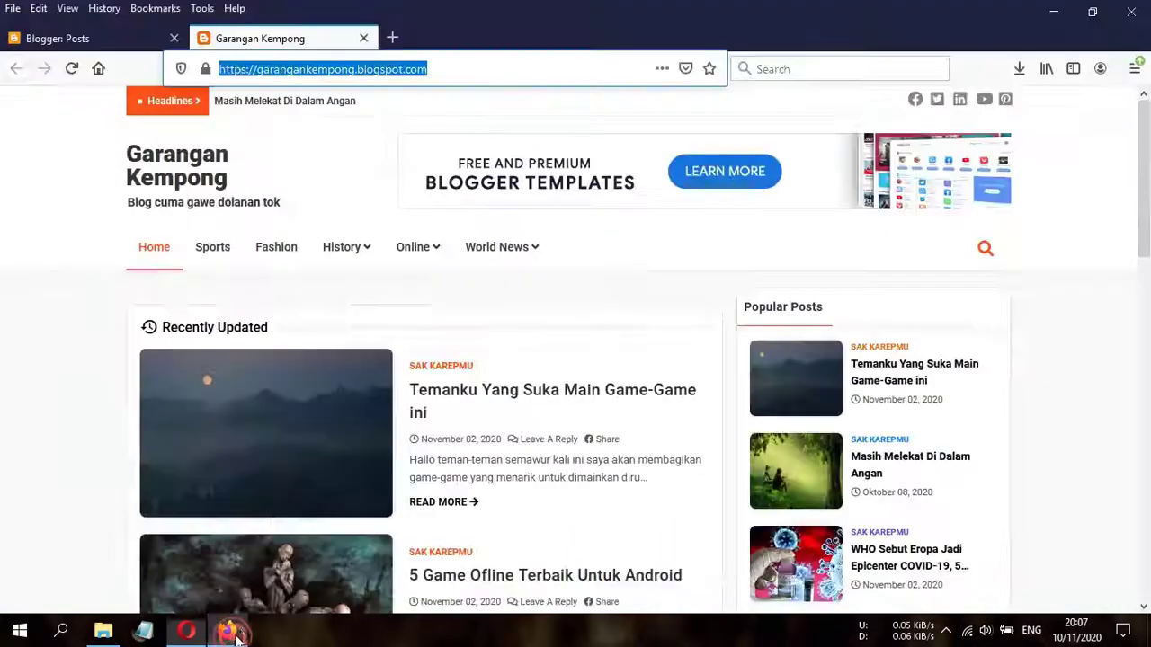
{"action": "left_click", "coordinate": [104, 36]}
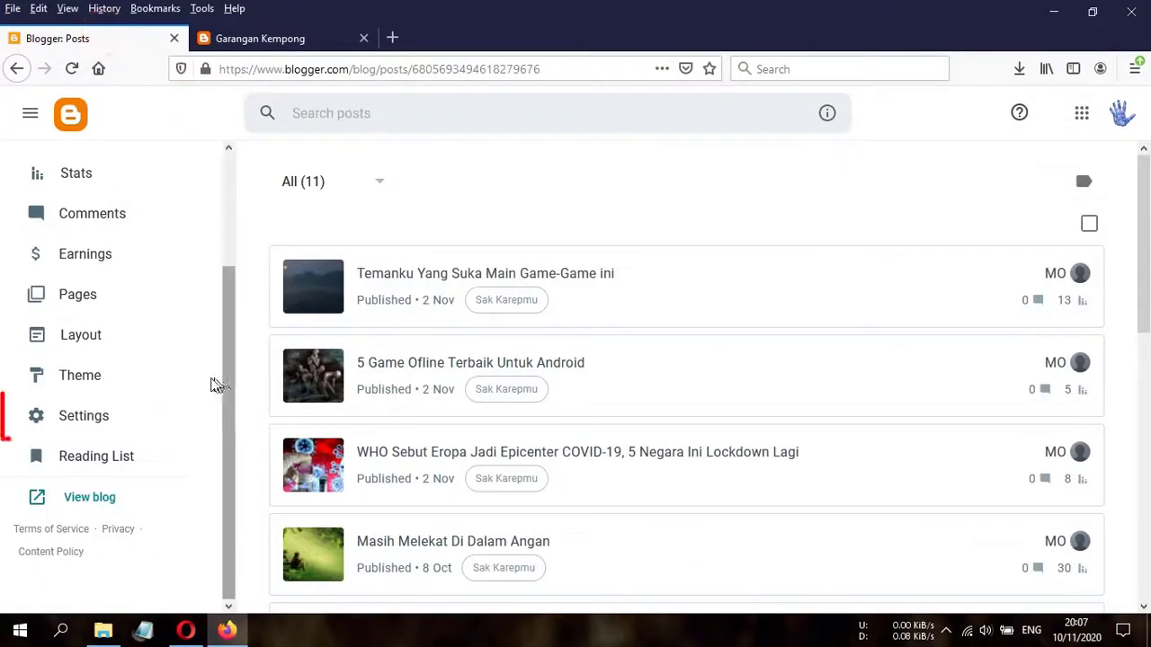
{"action": "left_click", "coordinate": [112, 427]}
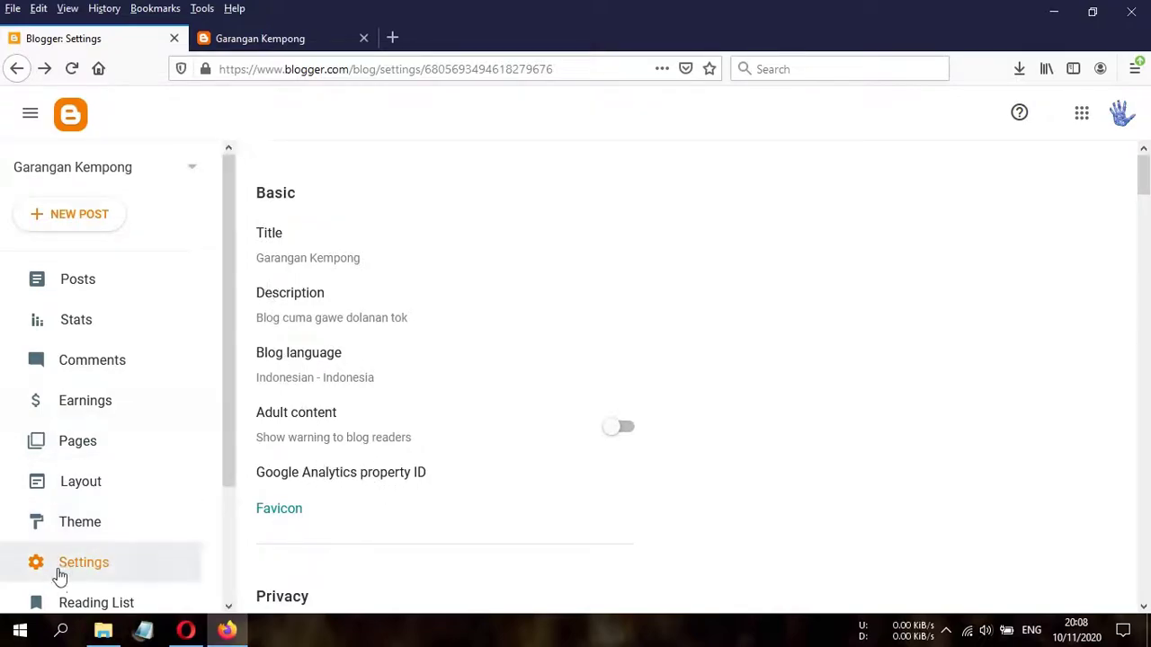
- Paste the copied tracking ID as the blog's Google Analytics property ID and save it
{"action": "left_click", "coordinate": [370, 476]}
{"action": "left_click", "coordinate": [494, 304]}
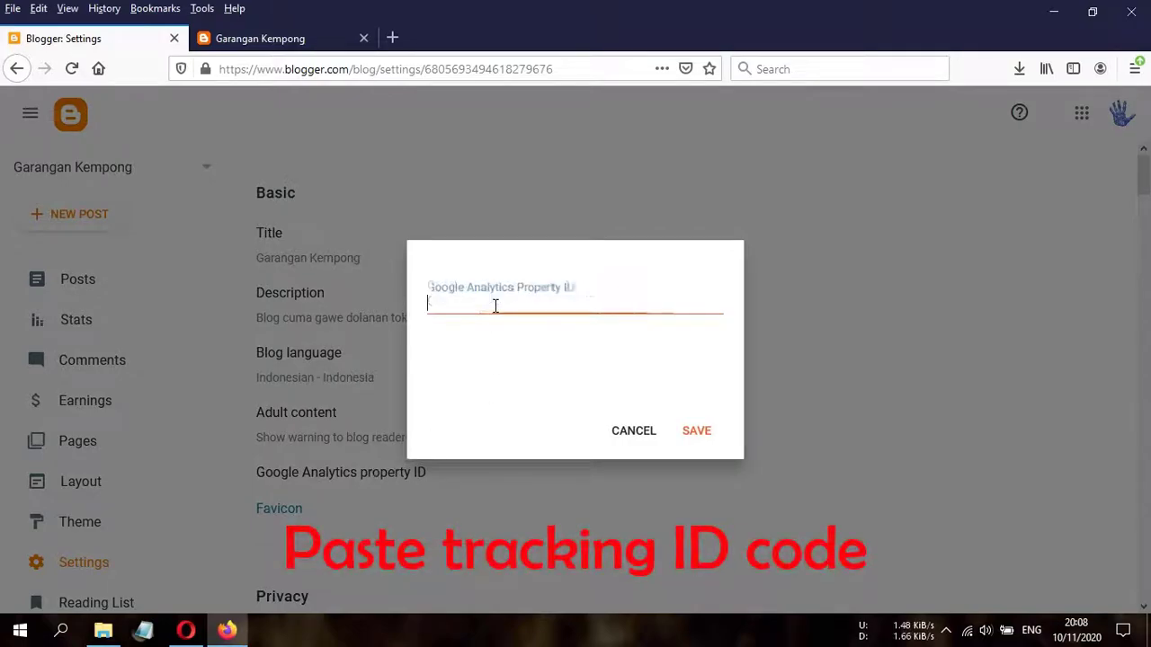
{"action": "right_click", "coordinate": [495, 305]}
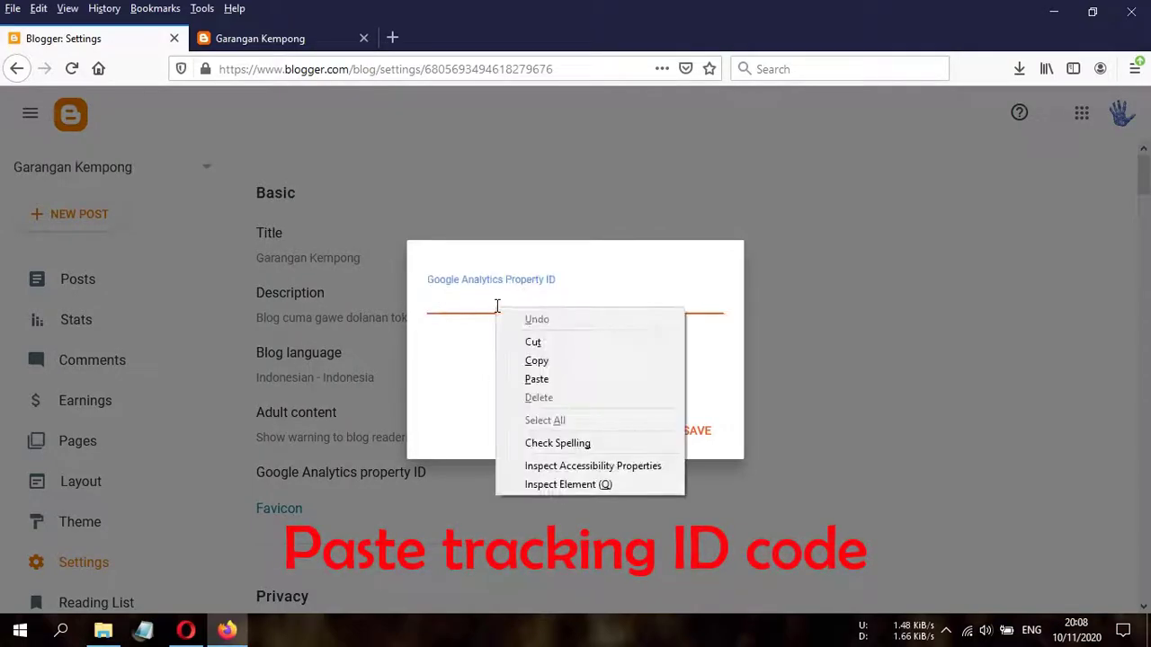
{"action": "left_click", "coordinate": [560, 376]}
{"action": "left_click", "coordinate": [693, 434]}
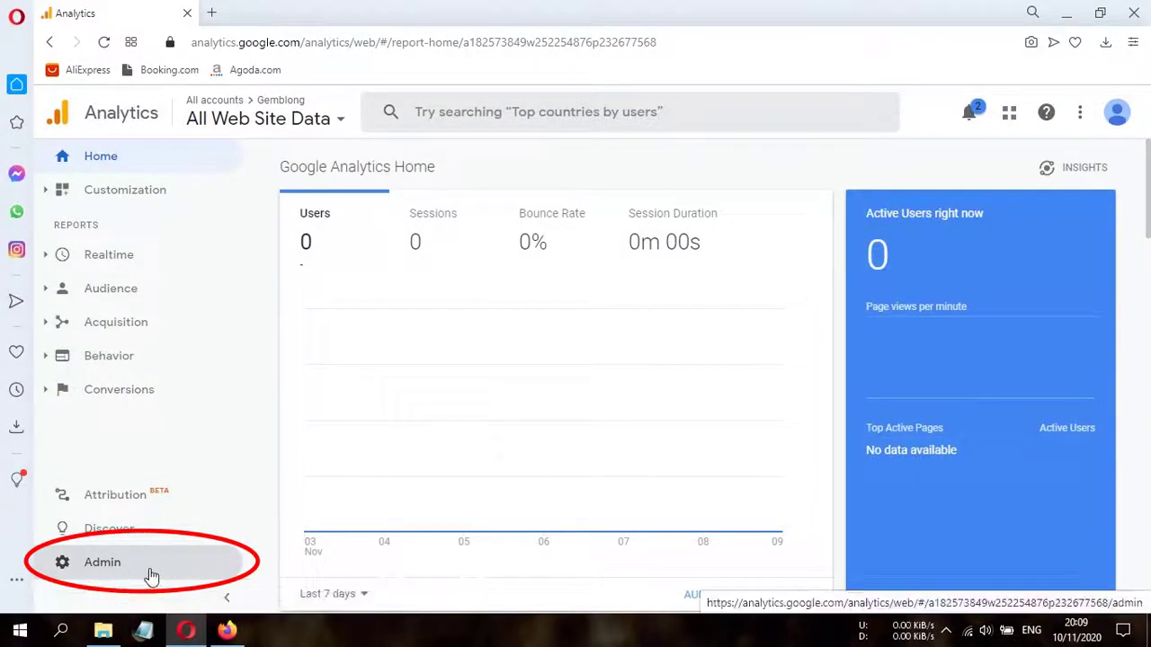
- Back in Google Analytics in Opera, start a new property in the Gedang Goreng account and name it Rondo Royal
{"action": "left_click", "coordinate": [103, 566]}
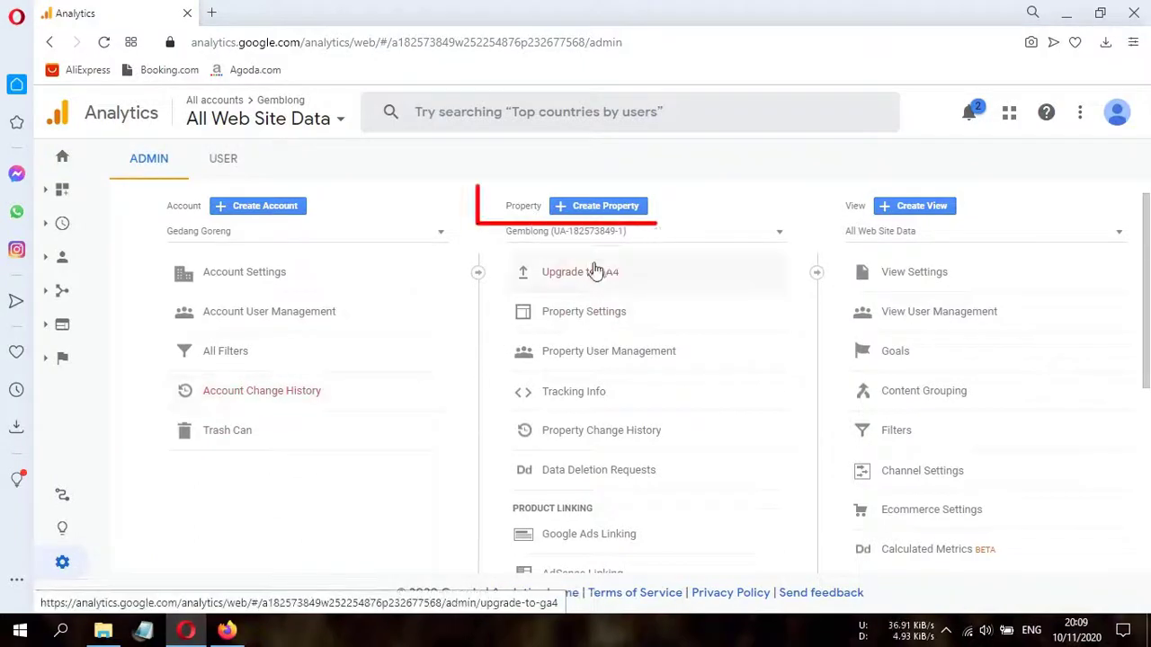
{"action": "left_click", "coordinate": [578, 209]}
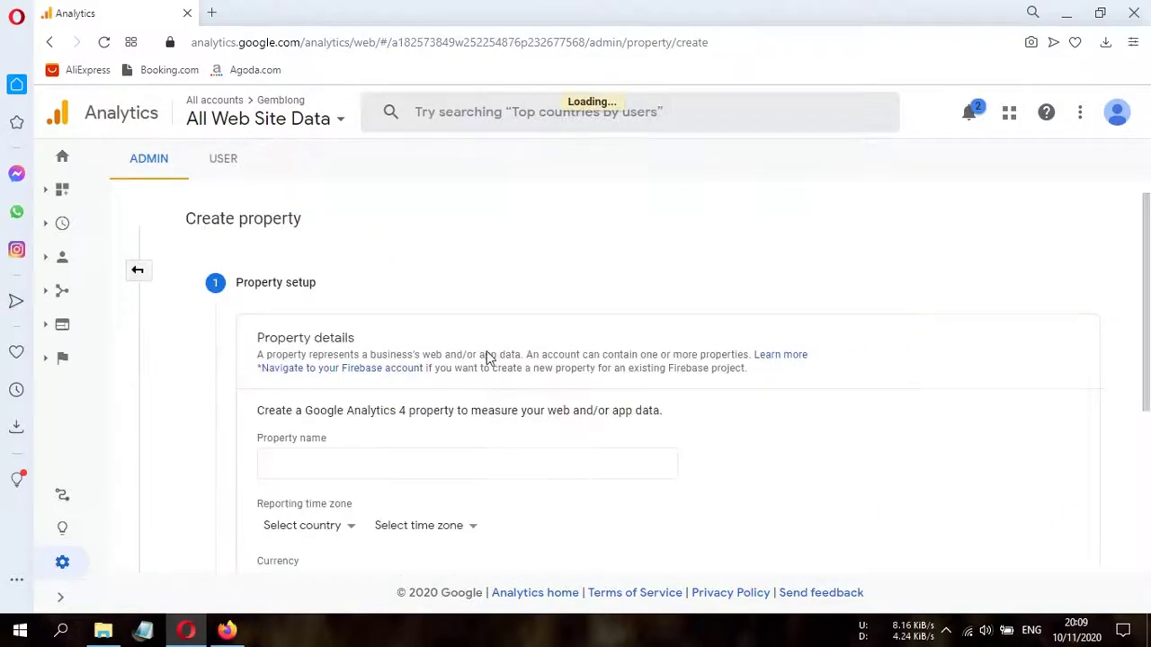
{"action": "left_click", "coordinate": [356, 457]}
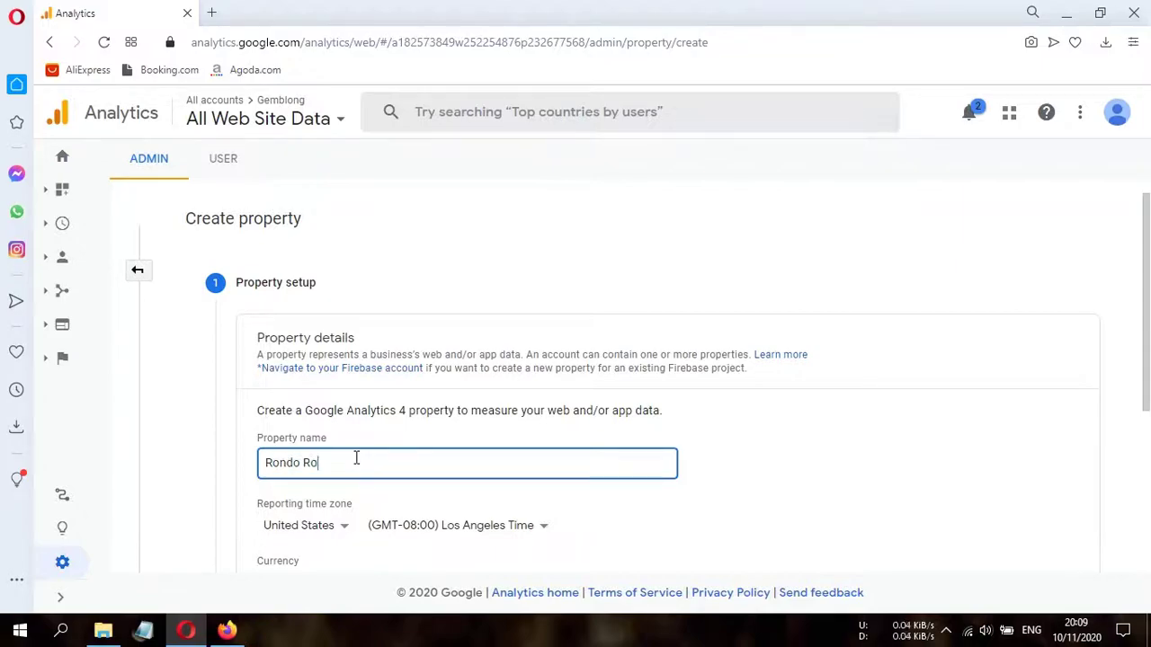
- Set the new property's reporting time zone country to Indonesia and its currency to Indonesian Rupiah (IDR)
{"action": "scroll", "coordinate": [340, 448], "scroll_direction": "down", "scroll_amount": 1}
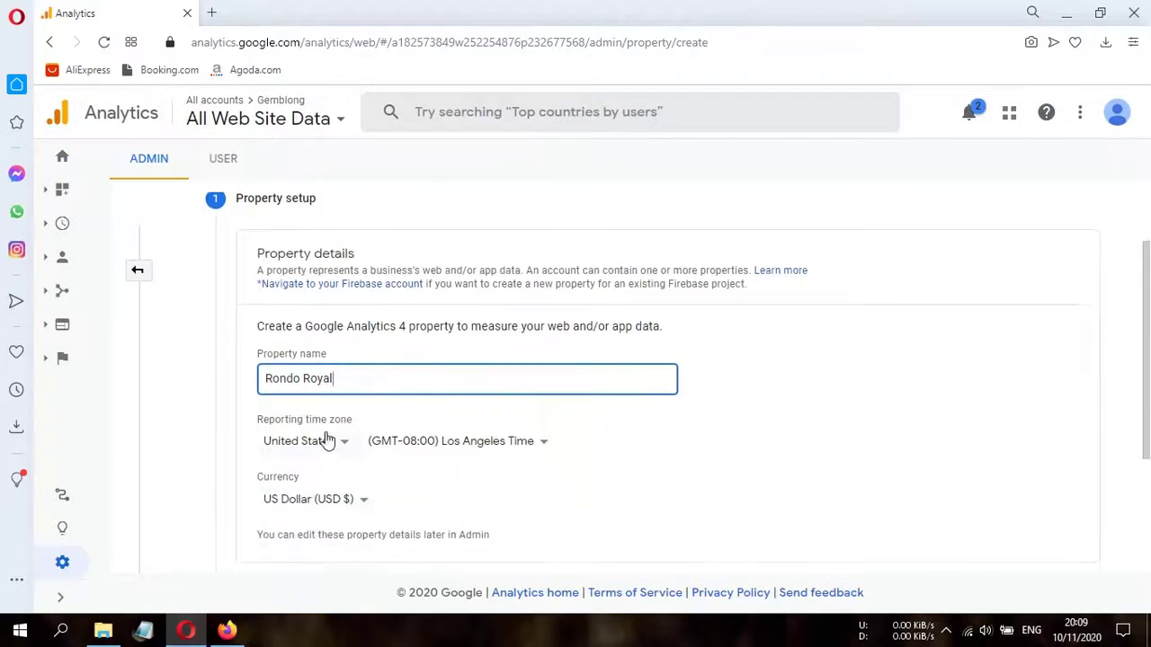
{"action": "left_click", "coordinate": [343, 443]}
{"action": "scroll", "coordinate": [357, 275], "scroll_direction": "down", "scroll_amount": 5}
{"action": "scroll", "coordinate": [358, 277], "scroll_direction": "down", "scroll_amount": 8}
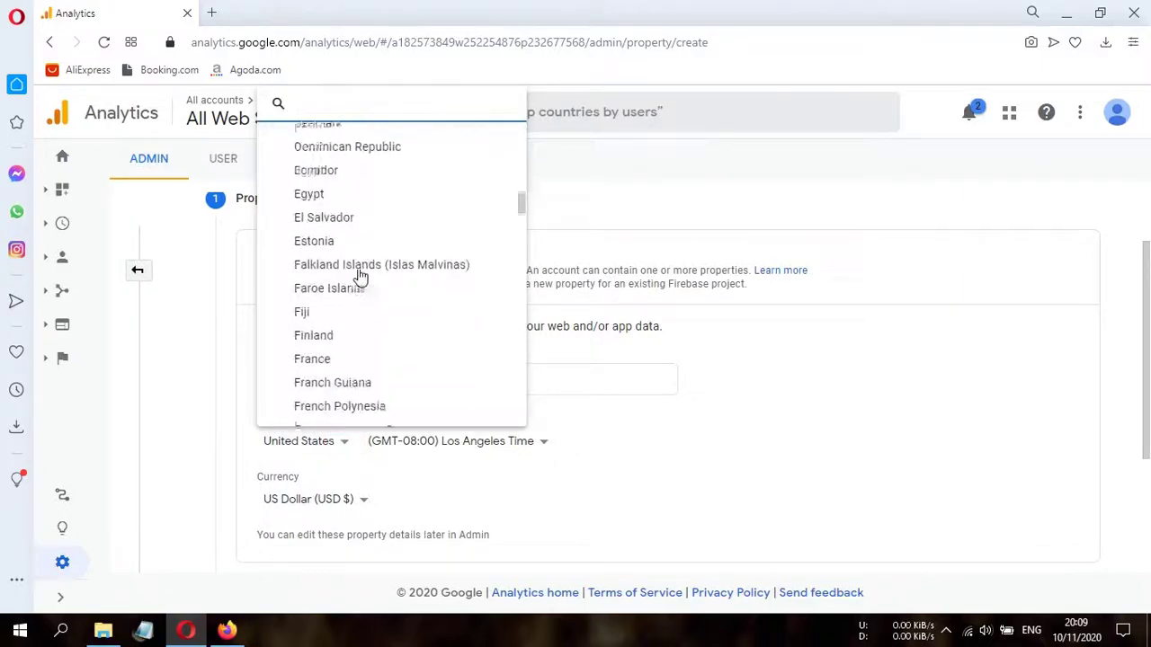
{"action": "scroll", "coordinate": [360, 277], "scroll_direction": "down", "scroll_amount": 5}
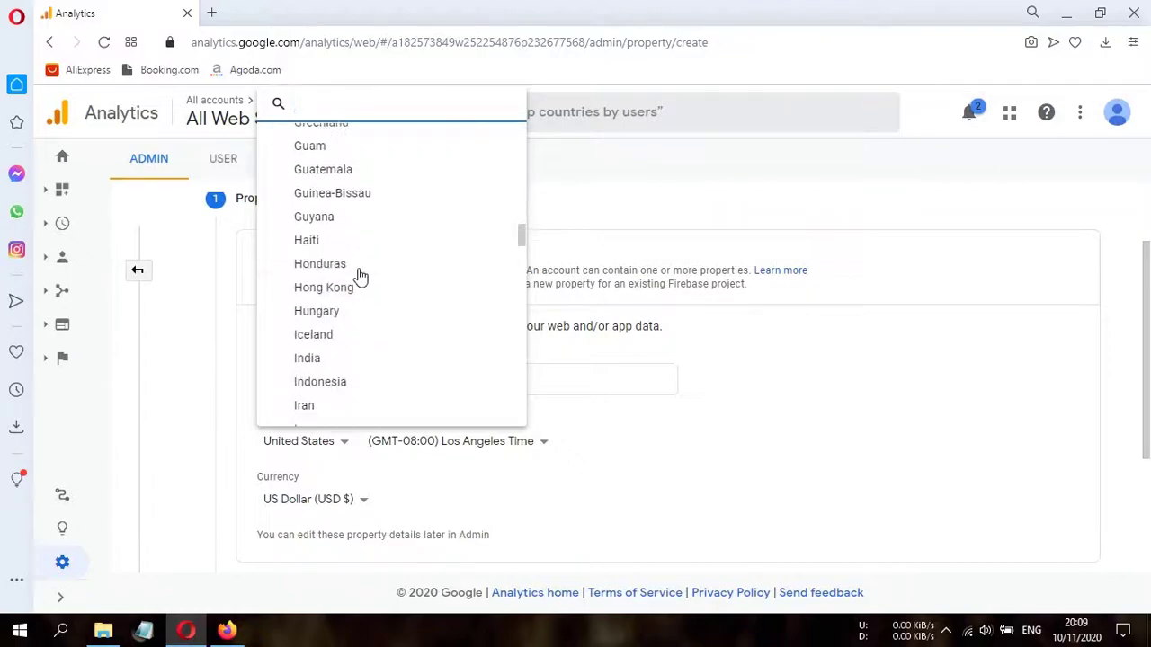
{"action": "scroll", "coordinate": [360, 277], "scroll_direction": "down", "scroll_amount": 1}
{"action": "left_click", "coordinate": [328, 300]}
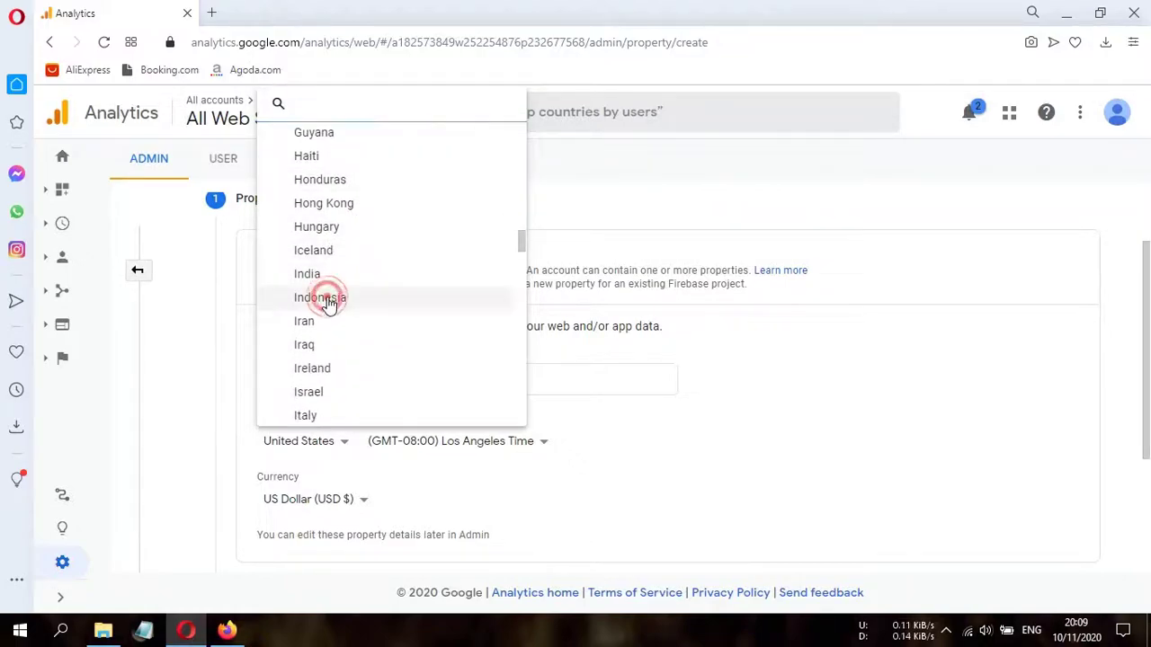
{"action": "left_click", "coordinate": [343, 509]}
{"action": "scroll", "coordinate": [346, 368], "scroll_direction": "down", "scroll_amount": 4}
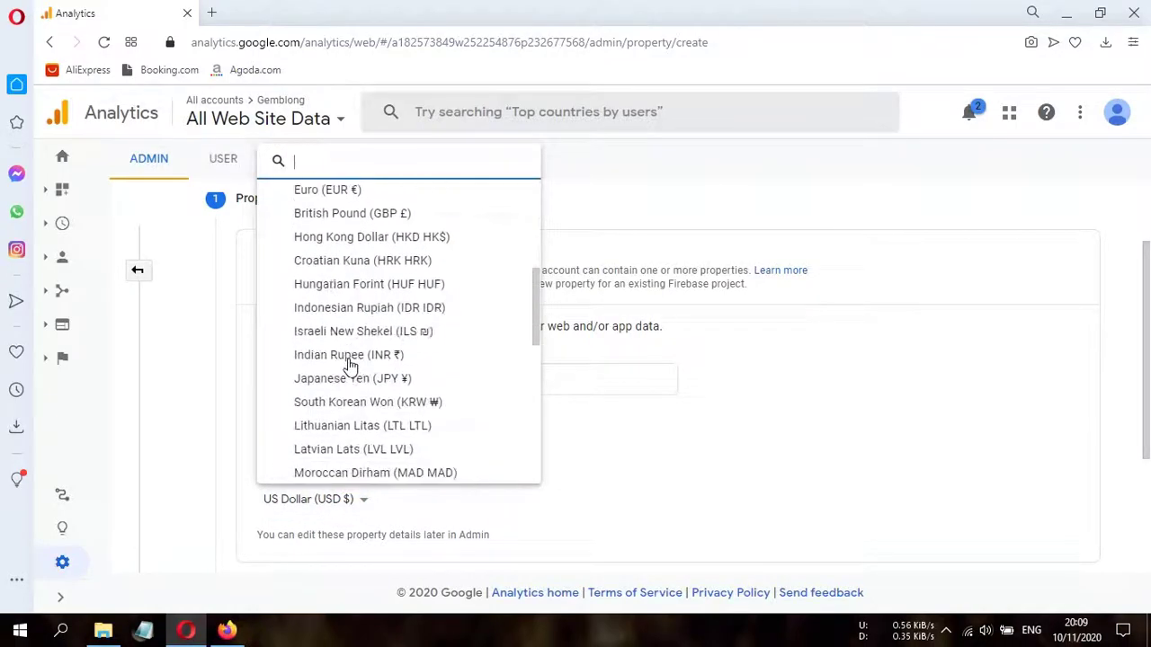
{"action": "left_click", "coordinate": [344, 313]}
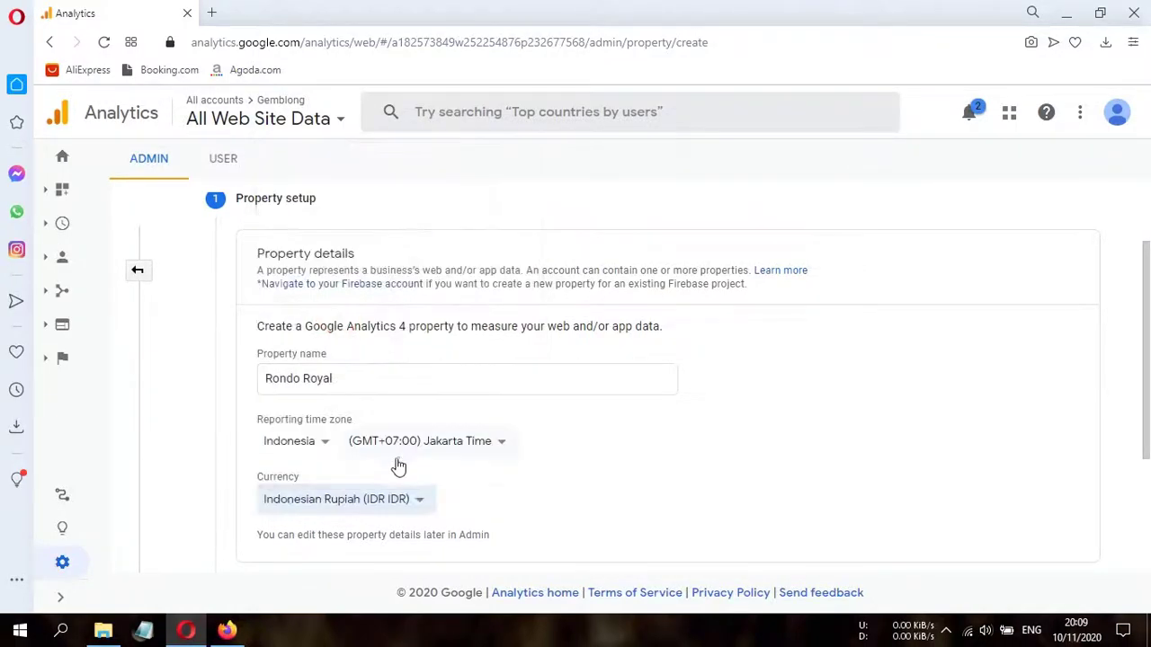
- Enable creation of a Universal Analytics property in the advanced options and enter yourURLbloghere.com as the website URL
{"action": "scroll", "coordinate": [391, 457], "scroll_direction": "down", "scroll_amount": 3}
{"action": "left_click", "coordinate": [327, 404]}
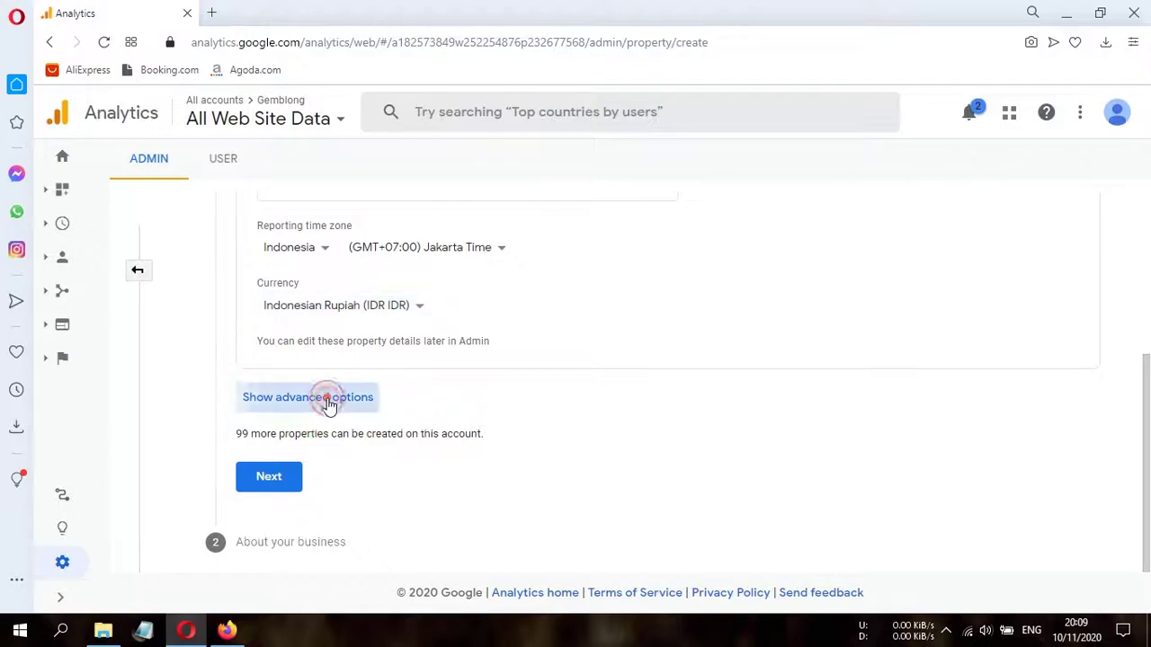
{"action": "scroll", "coordinate": [393, 461], "scroll_direction": "down", "scroll_amount": 2}
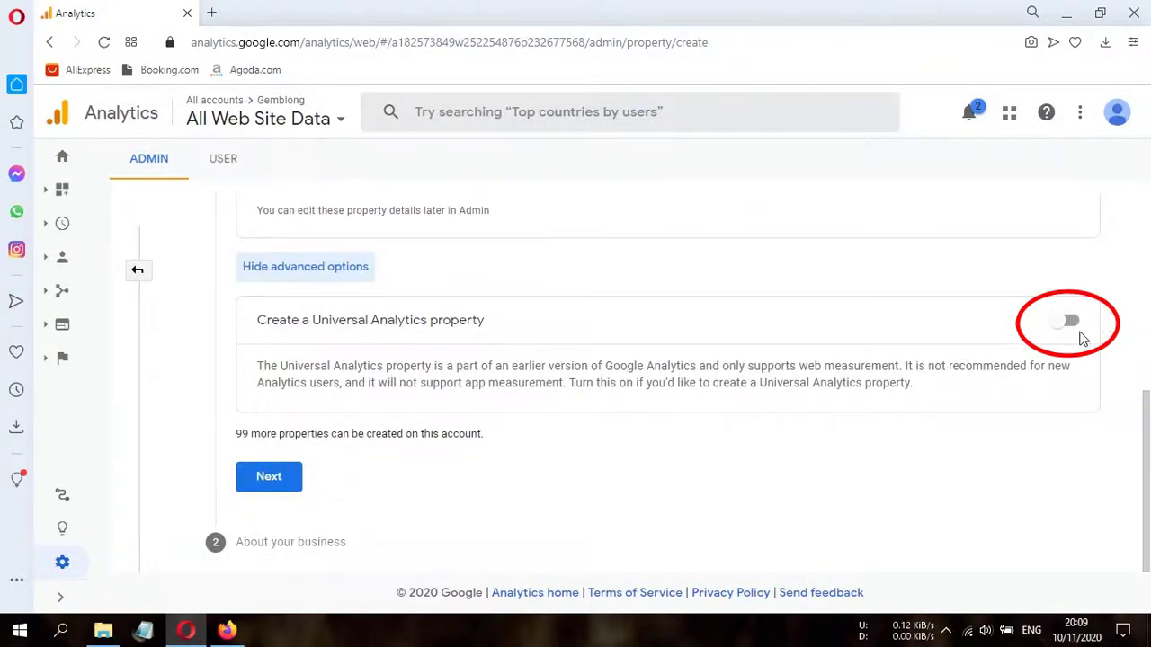
{"action": "left_click", "coordinate": [1068, 320]}
{"action": "left_click", "coordinate": [427, 439]}
{"action": "type", "text": "yourURLbloghere.com"}
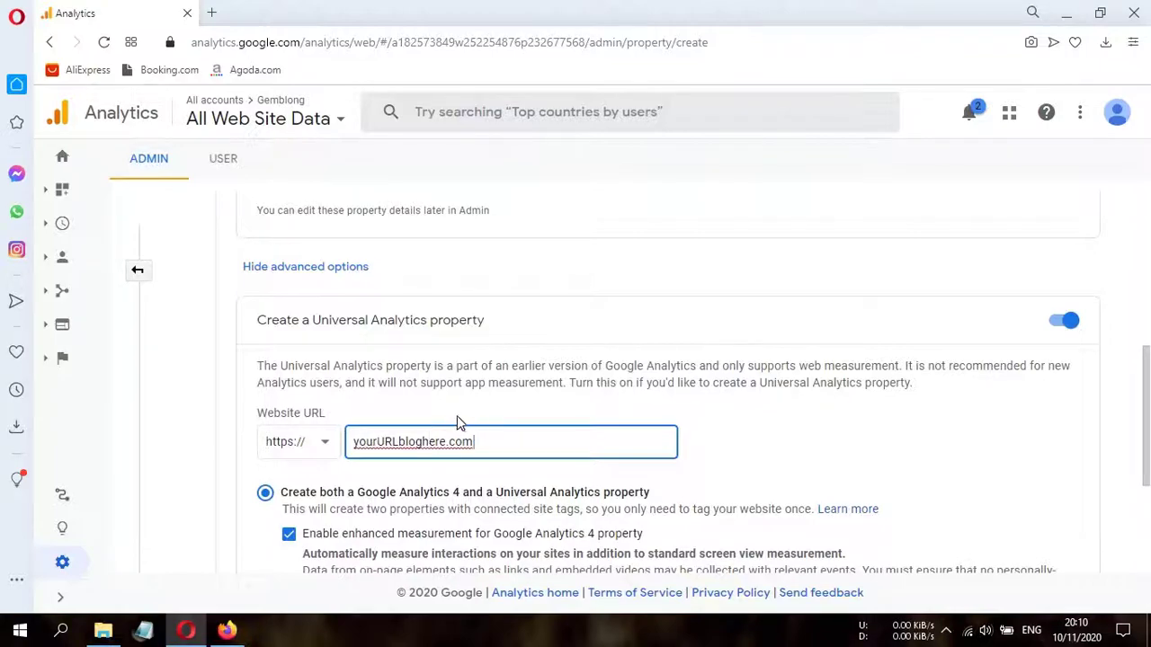
- Choose to create only a Universal Analytics property for Rondo Royal and proceed to the business details
{"action": "scroll", "coordinate": [457, 424], "scroll_direction": "down", "scroll_amount": 2}
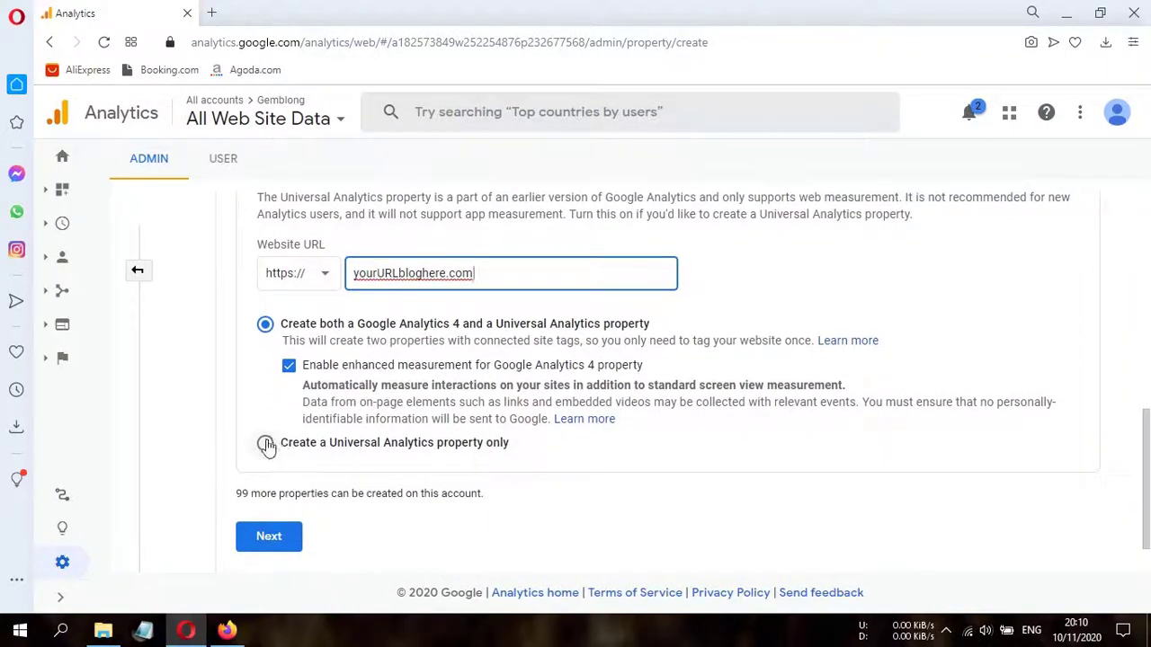
{"action": "left_click", "coordinate": [265, 444]}
{"action": "left_click", "coordinate": [270, 538]}
- Set the industry category to Internet & Telecom and create the Rondo Royal property
{"action": "scroll", "coordinate": [342, 468], "scroll_direction": "down", "scroll_amount": 3}
{"action": "scroll", "coordinate": [333, 454], "scroll_direction": "up", "scroll_amount": 2}
{"action": "left_click", "coordinate": [312, 336]}
{"action": "scroll", "coordinate": [341, 454], "scroll_direction": "down", "scroll_amount": 4}
{"action": "scroll", "coordinate": [342, 454], "scroll_direction": "up", "scroll_amount": 3}
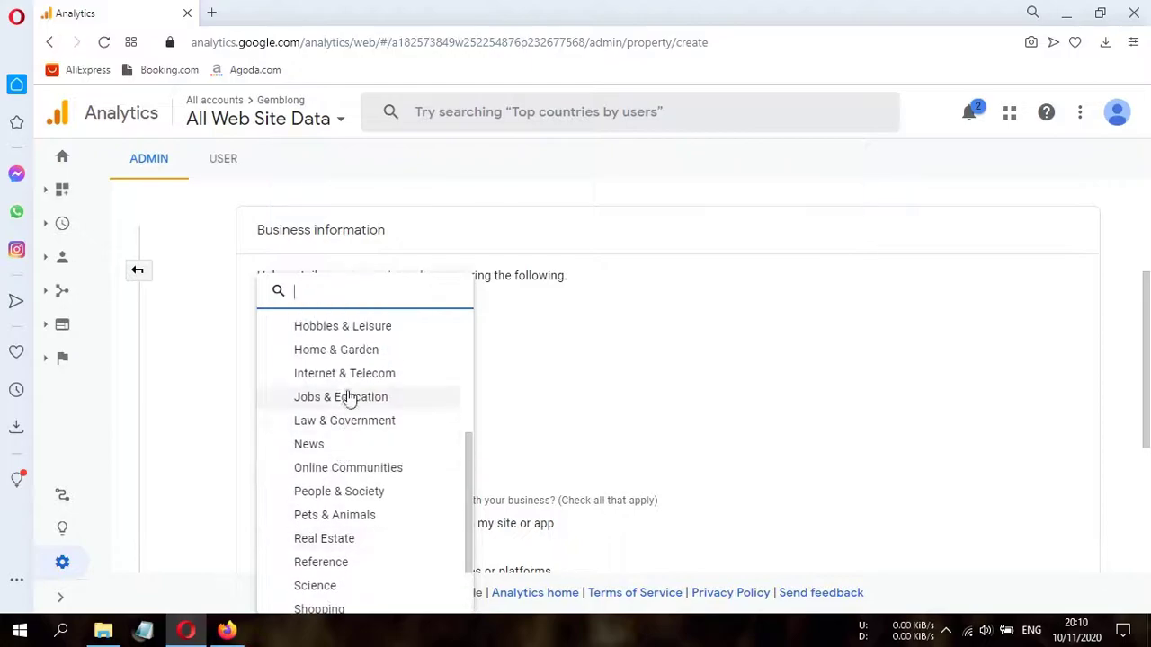
{"action": "left_click", "coordinate": [350, 374]}
{"action": "scroll", "coordinate": [405, 444], "scroll_direction": "down", "scroll_amount": 3}
{"action": "scroll", "coordinate": [360, 470], "scroll_direction": "up", "scroll_amount": 1}
{"action": "scroll", "coordinate": [335, 479], "scroll_direction": "down", "scroll_amount": 1}
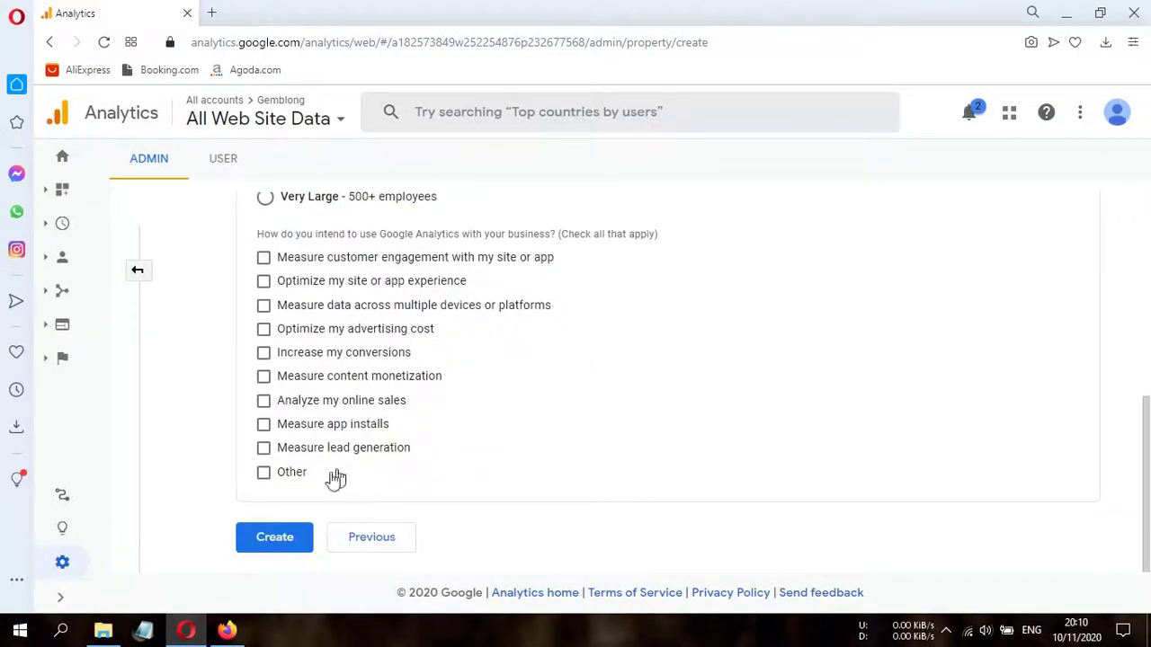
{"action": "left_click", "coordinate": [282, 537]}
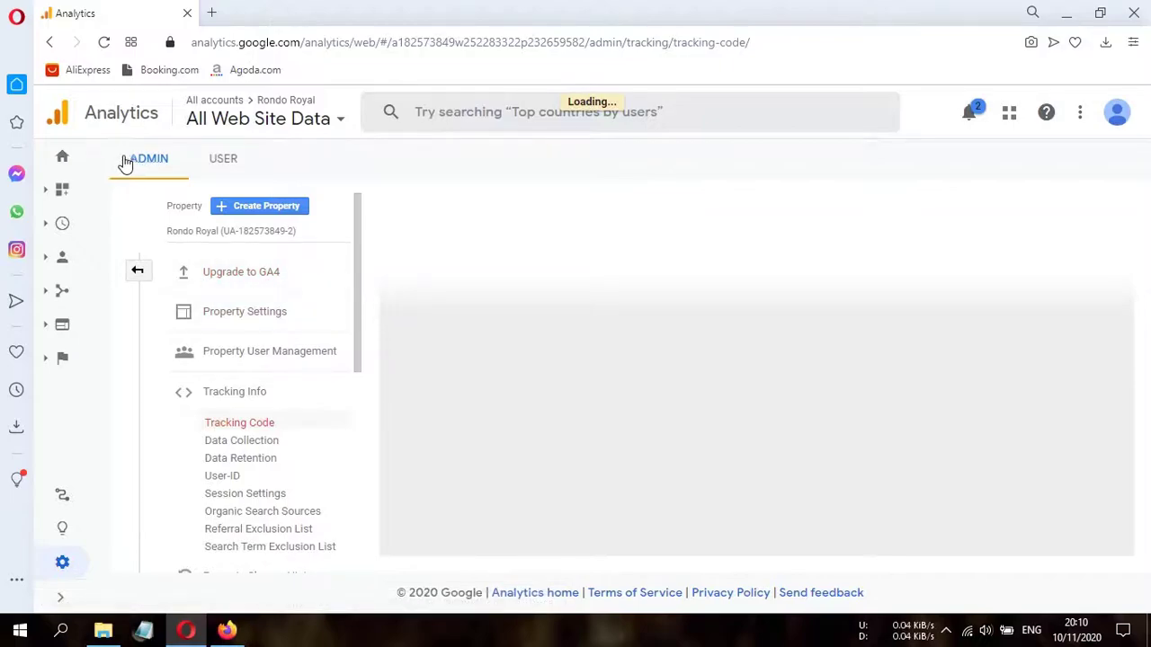
- Select the Rondo Royal property in the admin overview and open its property settings
{"action": "left_click", "coordinate": [138, 273]}
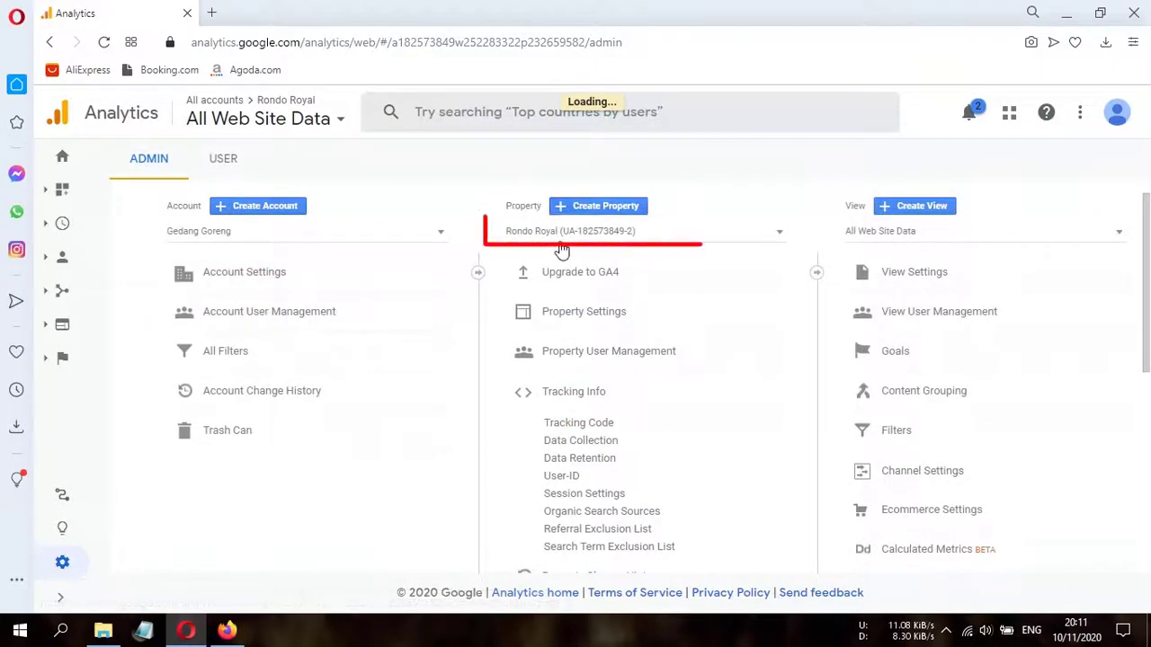
{"action": "left_click", "coordinate": [737, 236]}
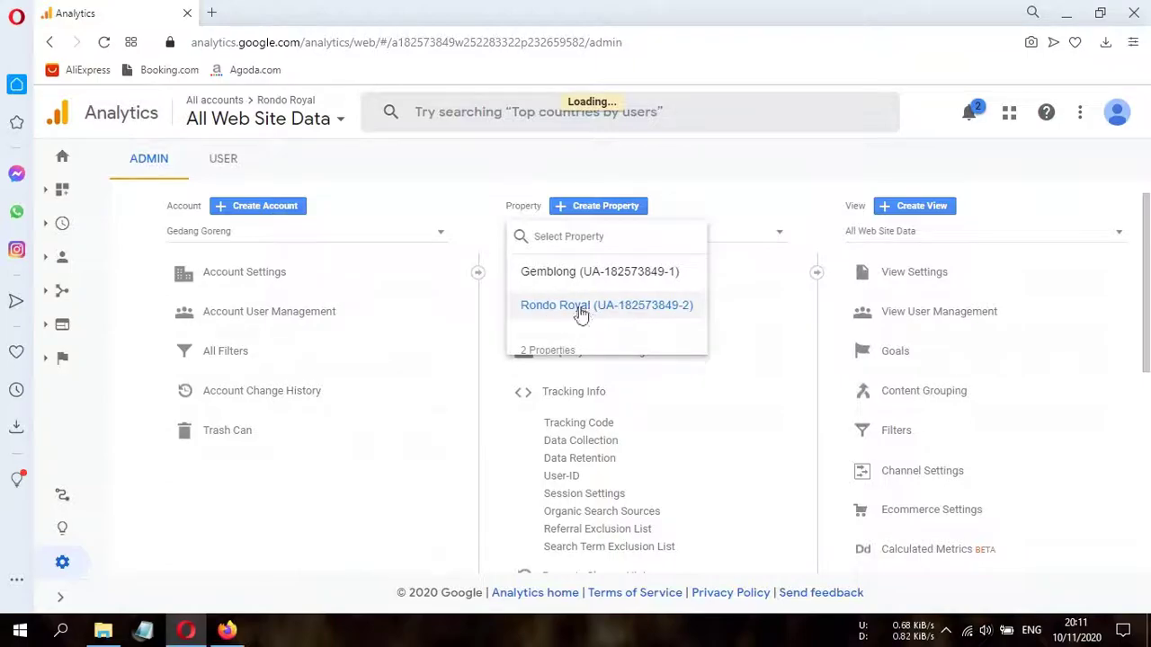
{"action": "left_click", "coordinate": [600, 310]}
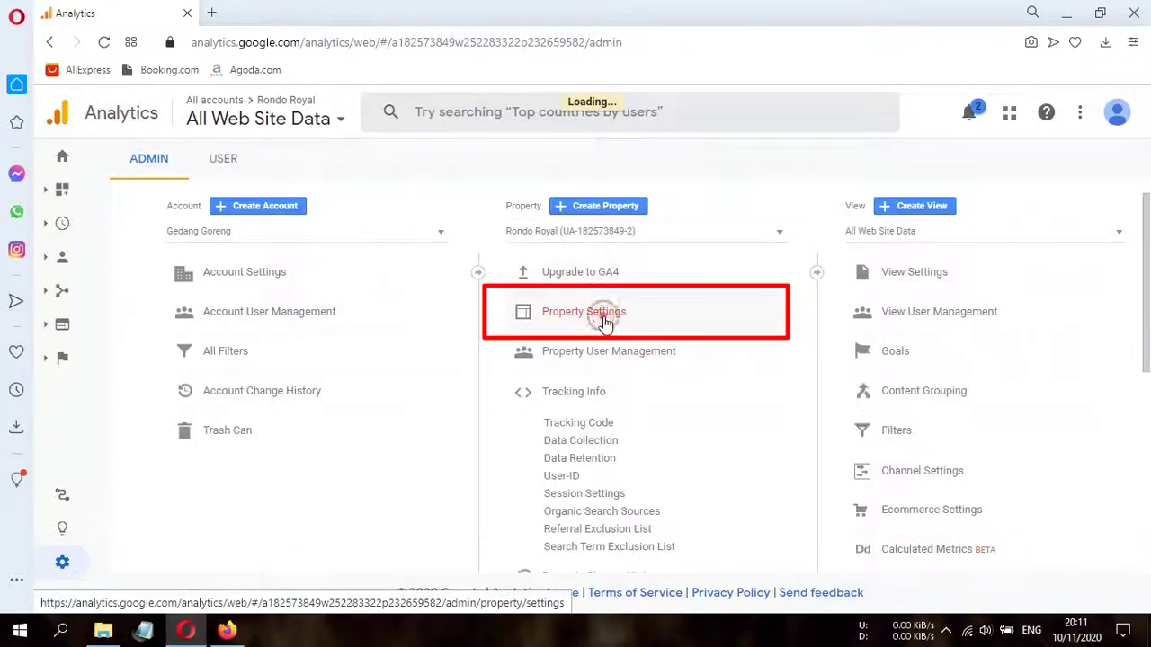
{"action": "left_click", "coordinate": [604, 319]}
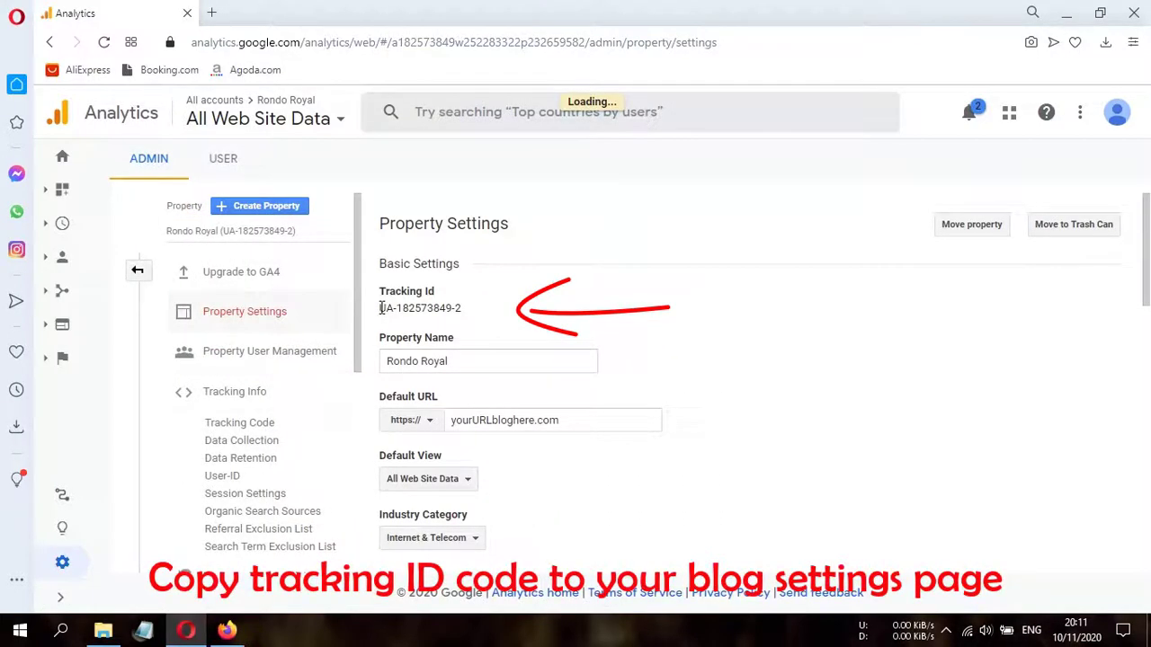
- Copy the tracking ID from Rondo Royal's basic settings for use on the blog settings page
{"action": "left_click_drag", "start_coordinate": [381, 307], "coordinate": [488, 316]}
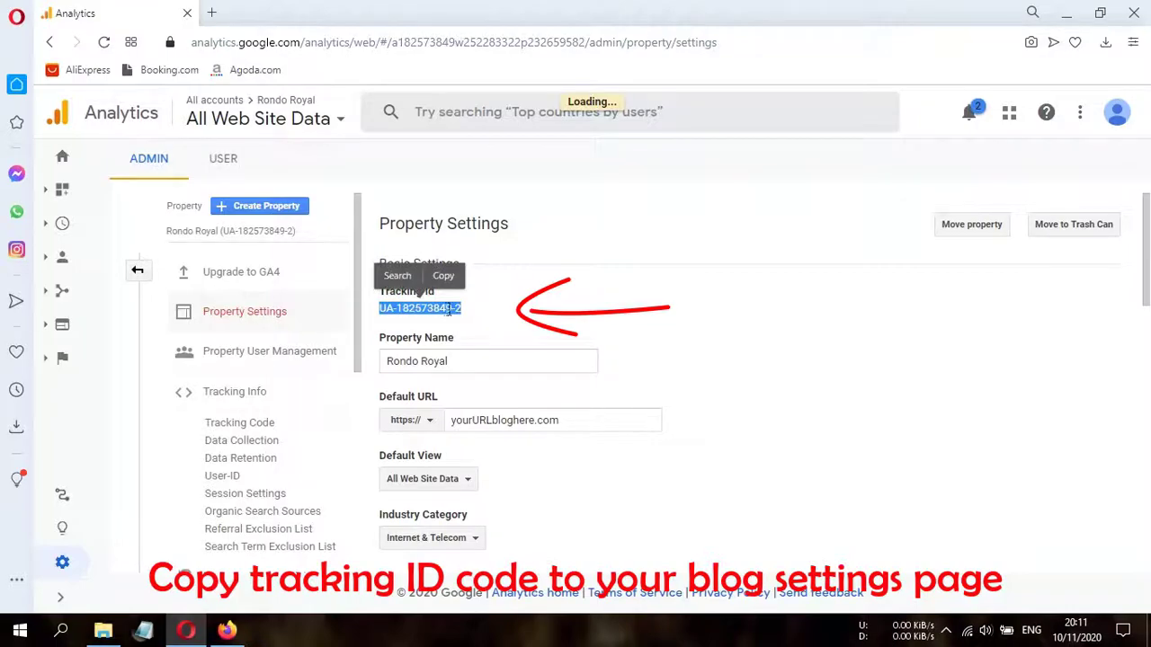
{"action": "key", "text": "ctrl+c"}
{"action": "right_click", "coordinate": [446, 315]}
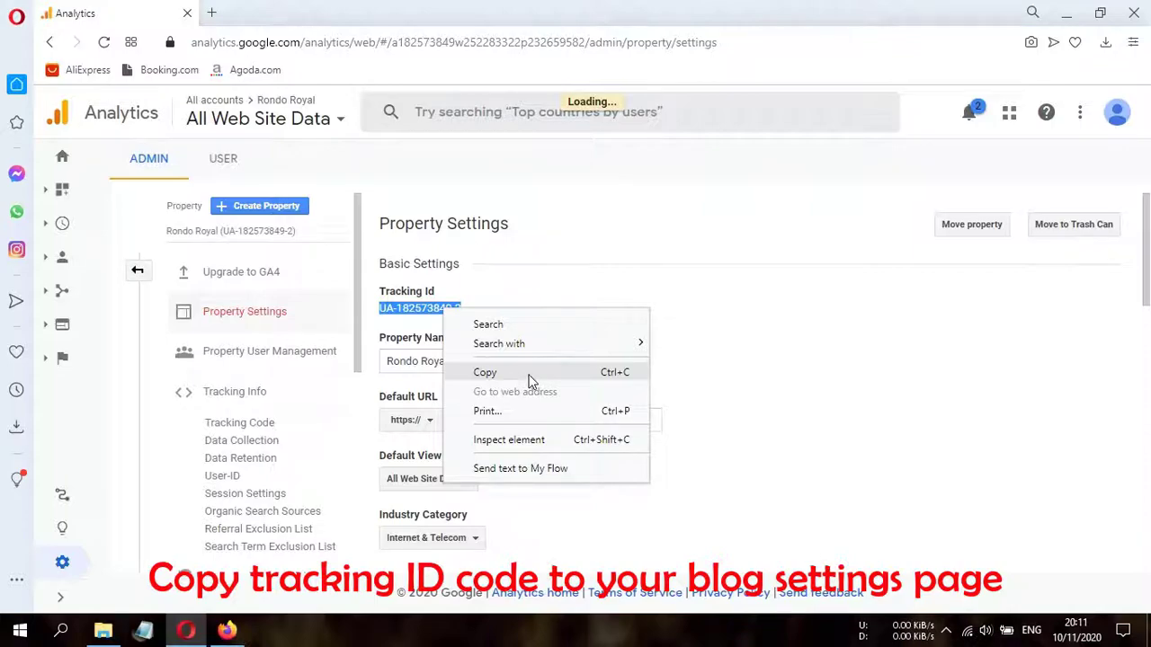
{"action": "left_click", "coordinate": [531, 372]}
{"action": "left_click", "coordinate": [544, 315]}
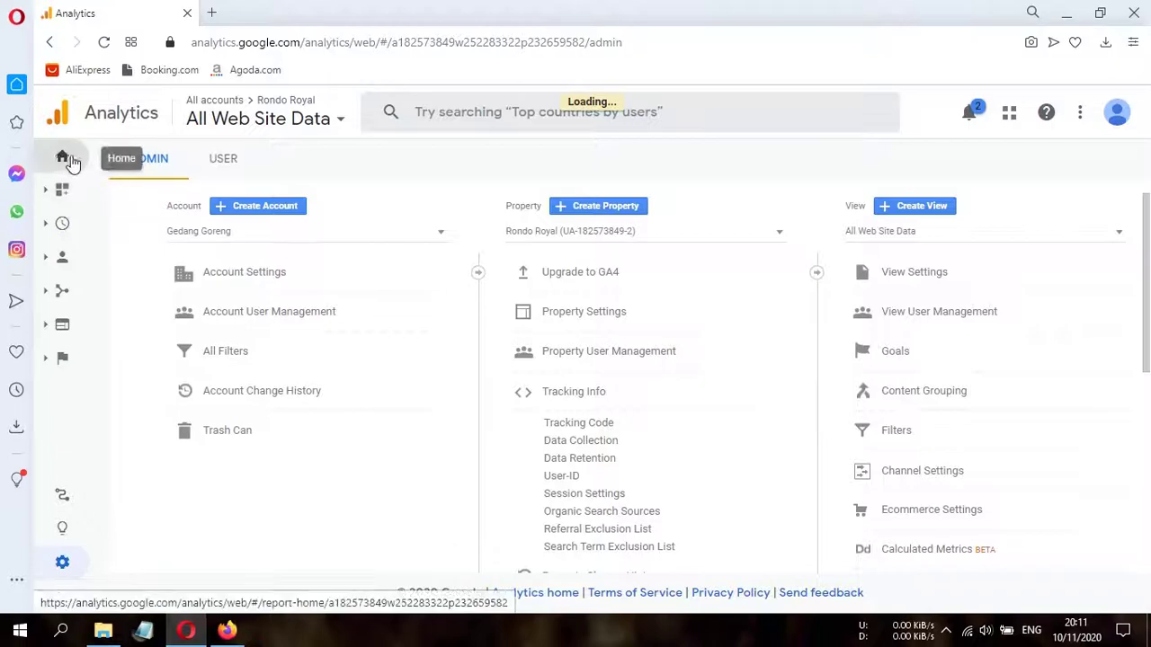
- Go to the Analytics home and open the All Web Site Data view of the Gemblong property to examine its overview
{"action": "left_click", "coordinate": [74, 159]}
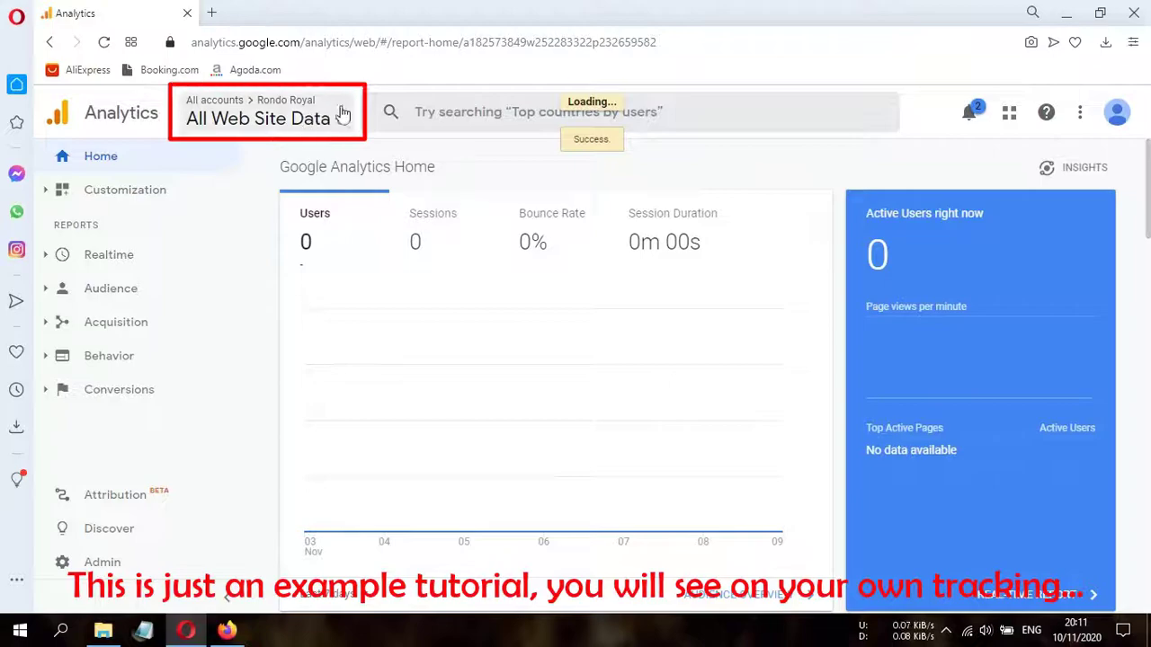
{"action": "left_click", "coordinate": [335, 121]}
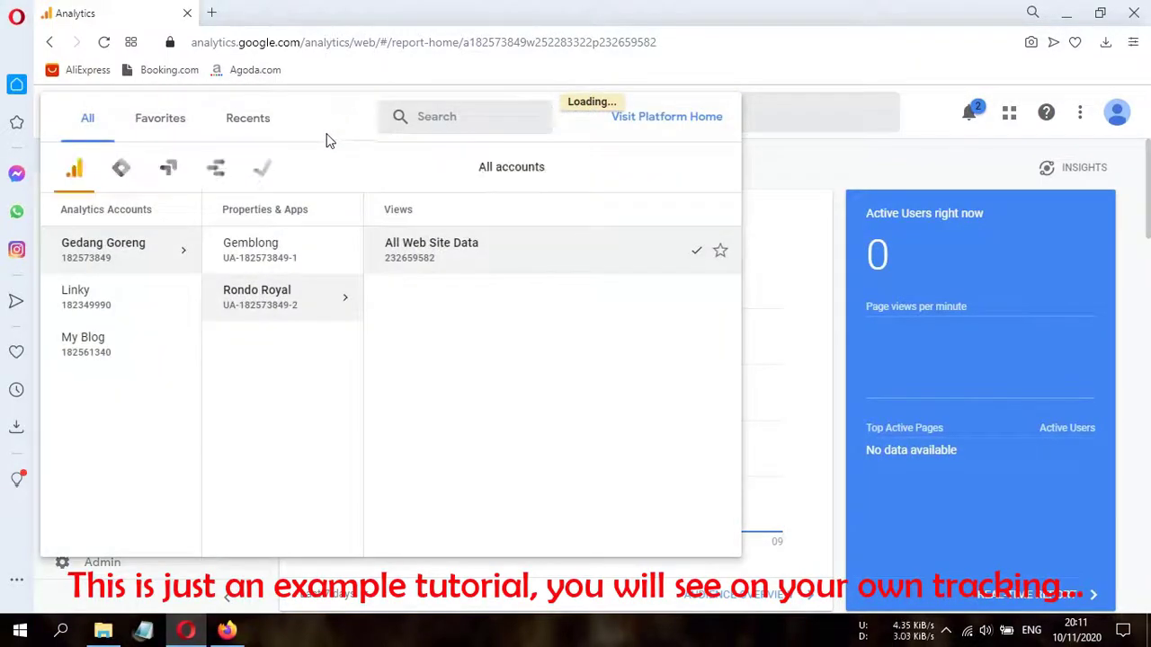
{"action": "left_click", "coordinate": [274, 253]}
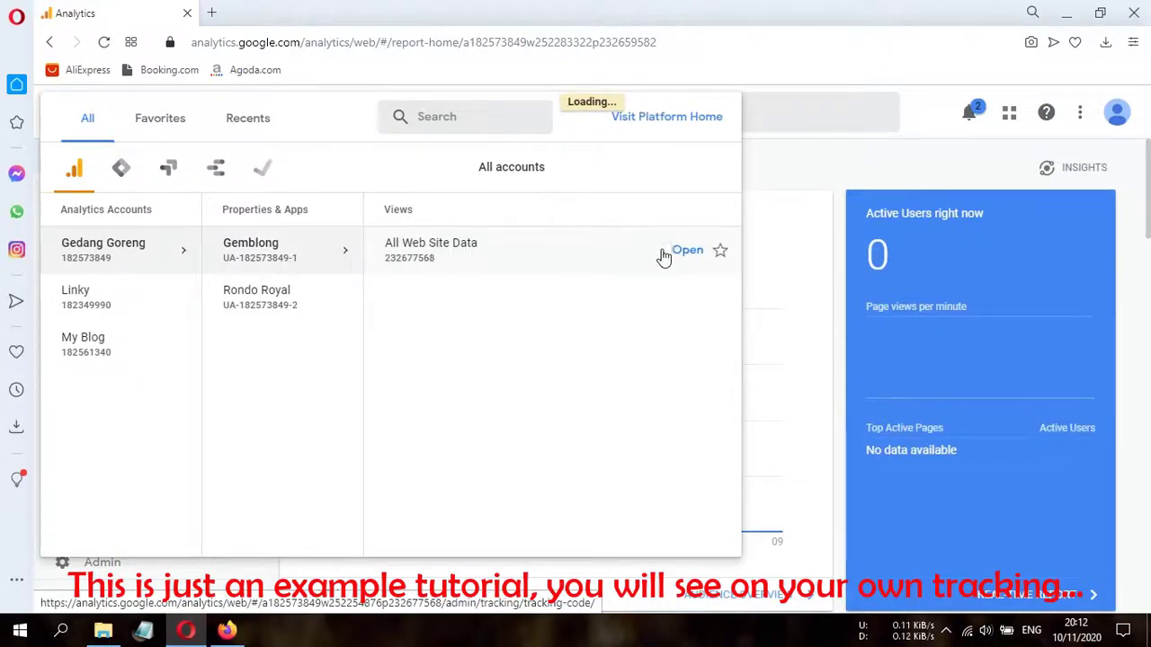
{"action": "left_click", "coordinate": [687, 252]}
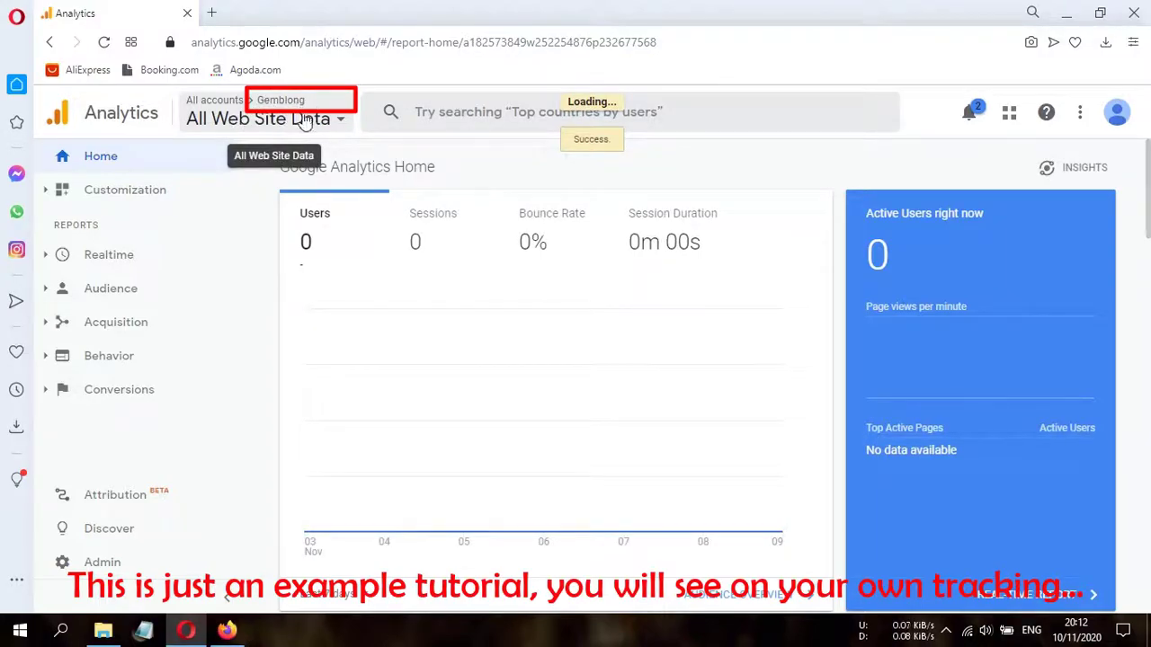
{"action": "scroll", "coordinate": [781, 350], "scroll_direction": "down", "scroll_amount": 7}
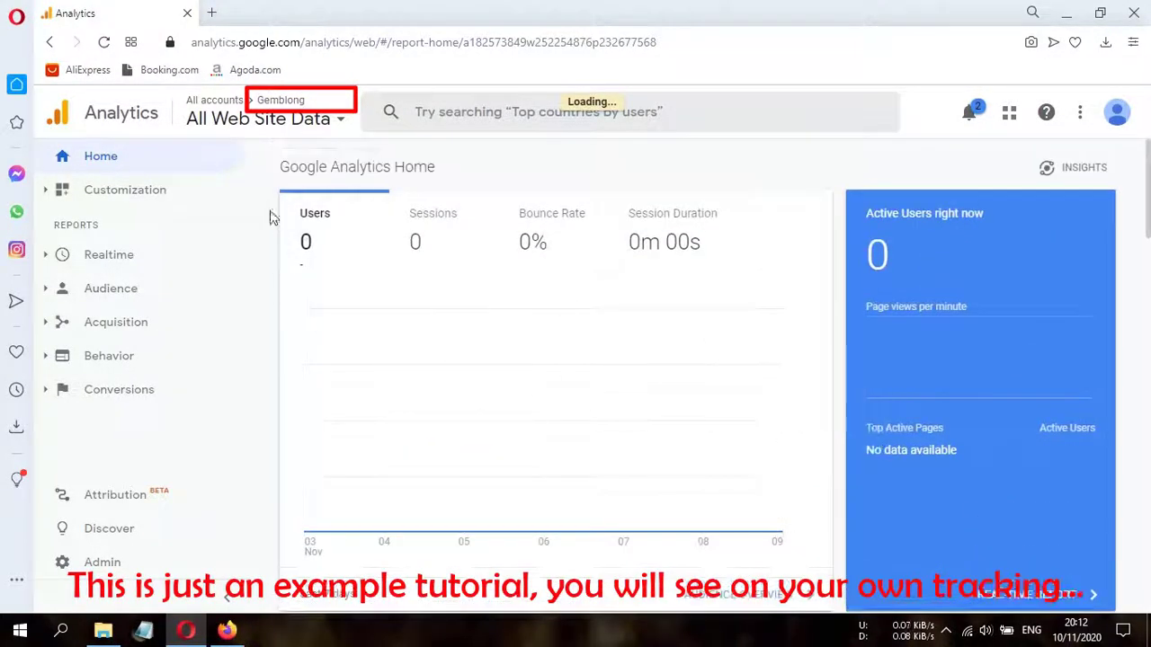
- Switch to Rondo Royal's All Web Site Data view and look through its home report cards
{"action": "left_click", "coordinate": [335, 126]}
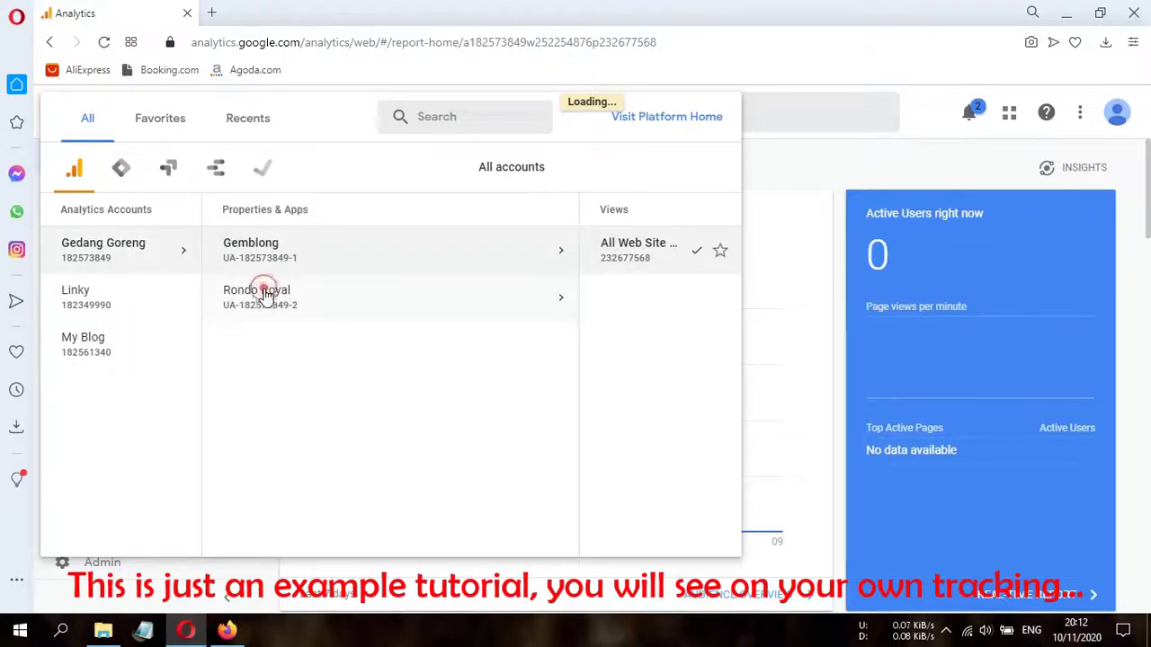
{"action": "left_click", "coordinate": [266, 297]}
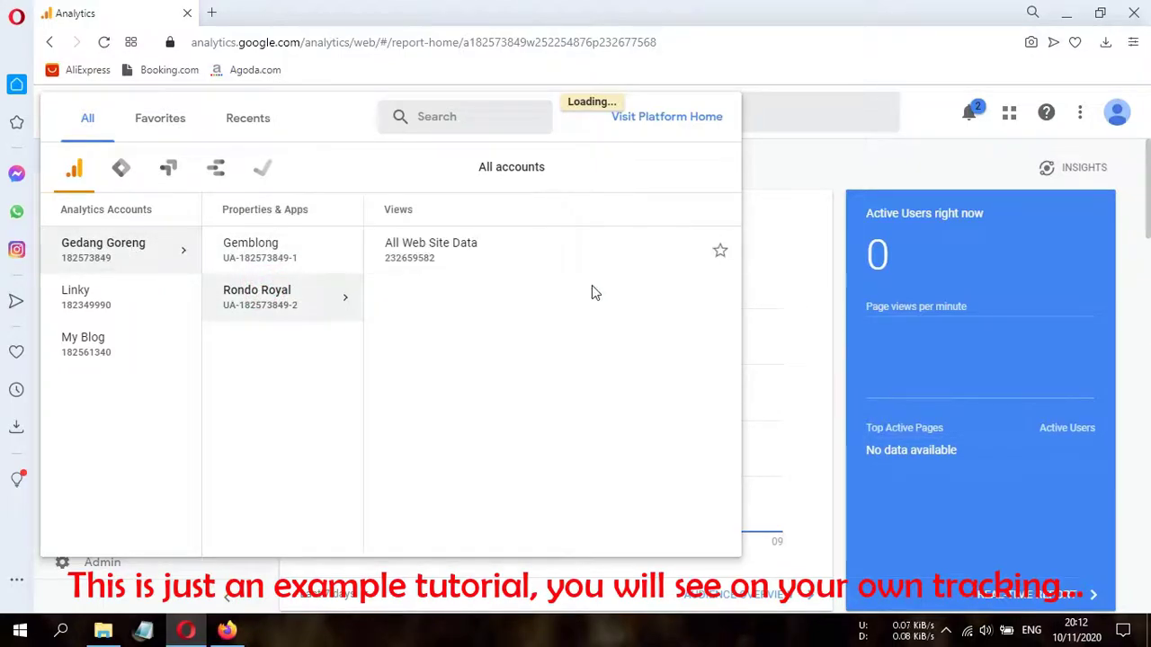
{"action": "mouse_move", "coordinate": [475, 246]}
{"action": "left_click", "coordinate": [689, 251]}
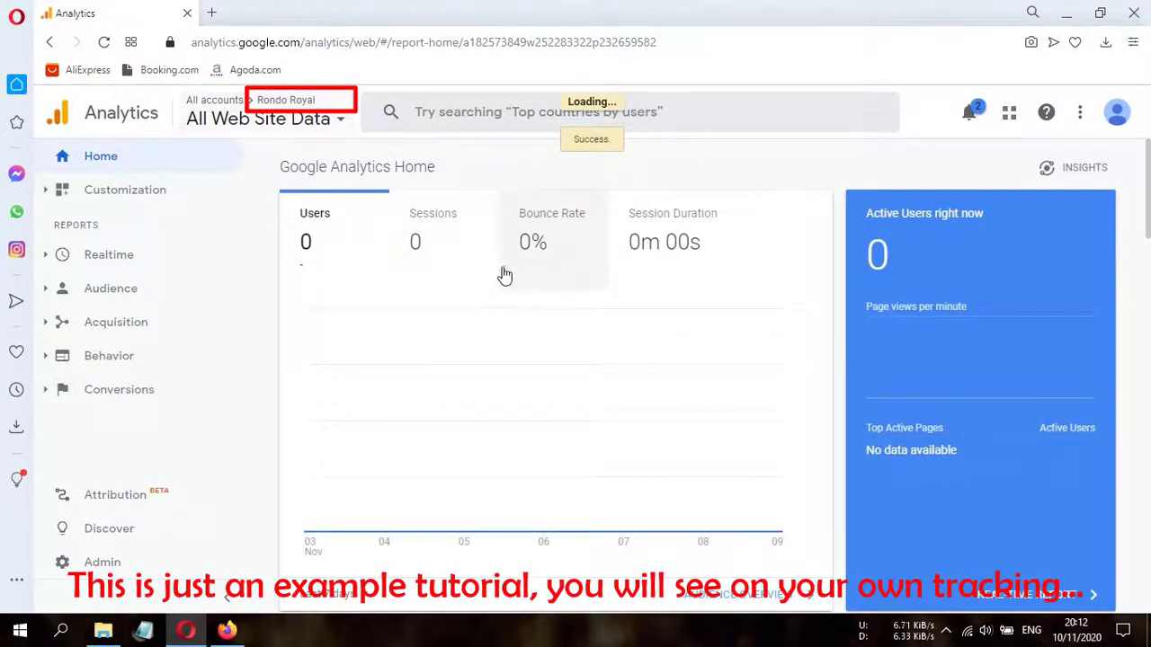
{"action": "scroll", "coordinate": [501, 274], "scroll_direction": "down", "scroll_amount": 6}
{"action": "scroll", "coordinate": [494, 271], "scroll_direction": "up", "scroll_amount": 2}
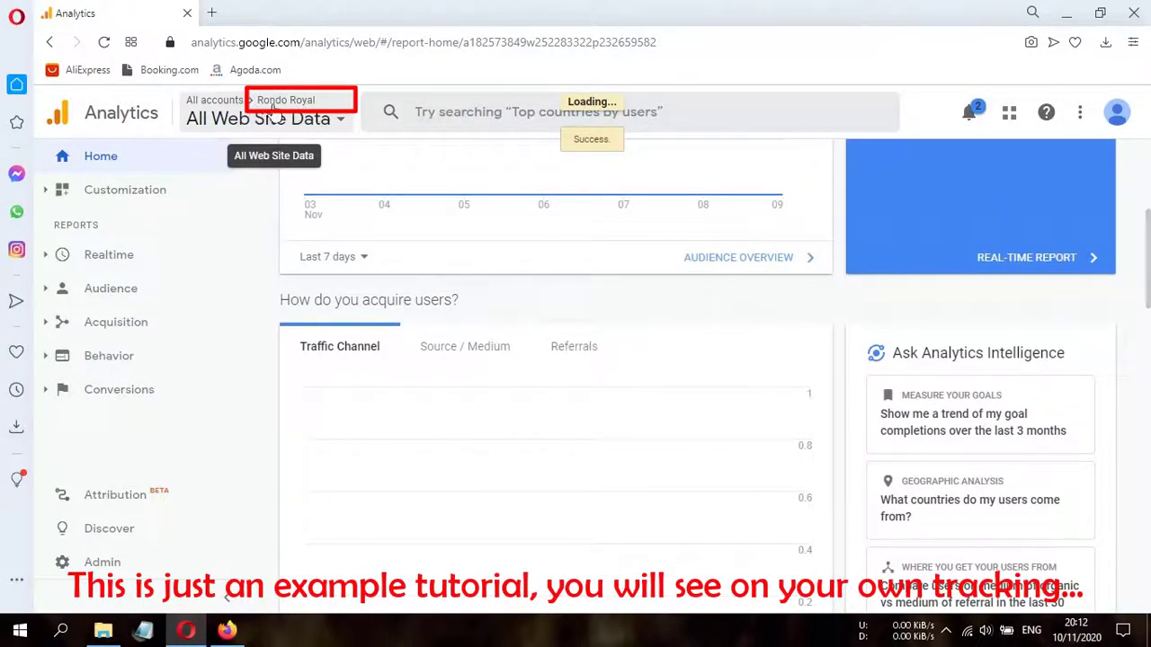
{"action": "scroll", "coordinate": [440, 388], "scroll_direction": "down", "scroll_amount": 8}
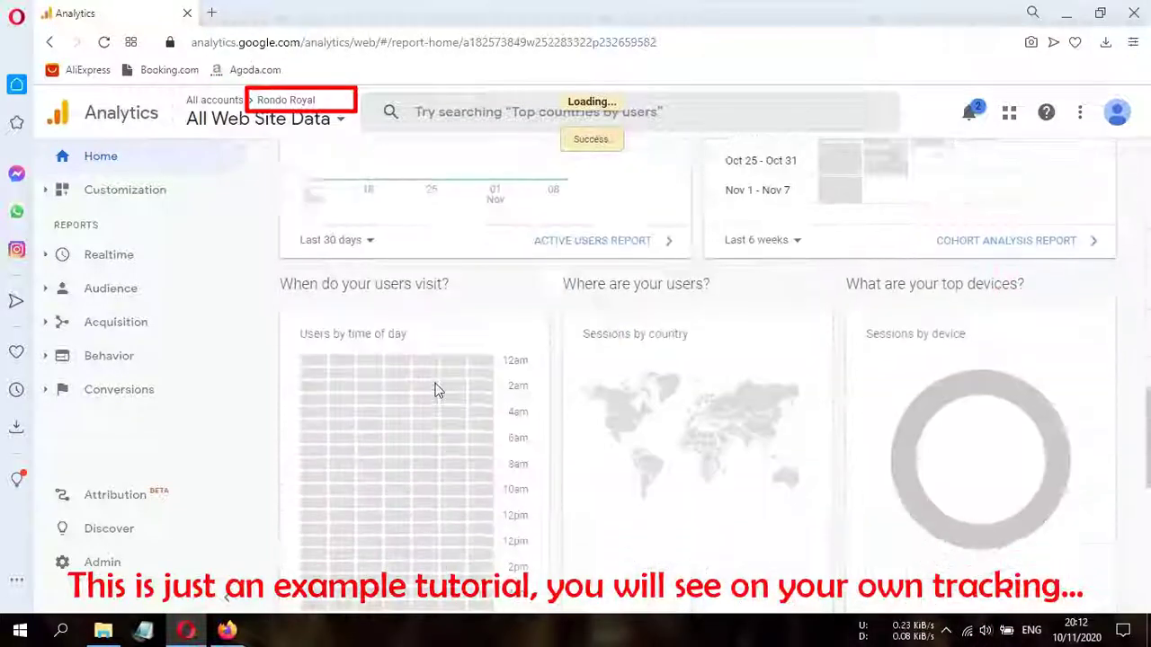
{"action": "scroll", "coordinate": [434, 389], "scroll_direction": "down", "scroll_amount": 5}
{"action": "scroll", "coordinate": [429, 390], "scroll_direction": "up", "scroll_amount": 10}
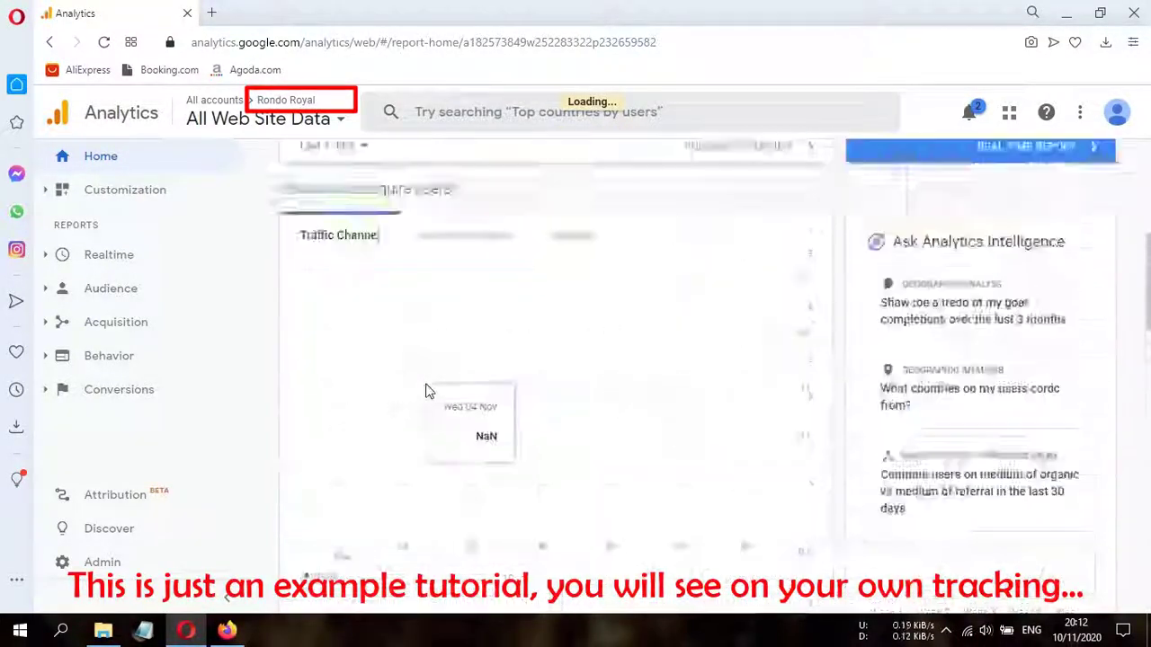